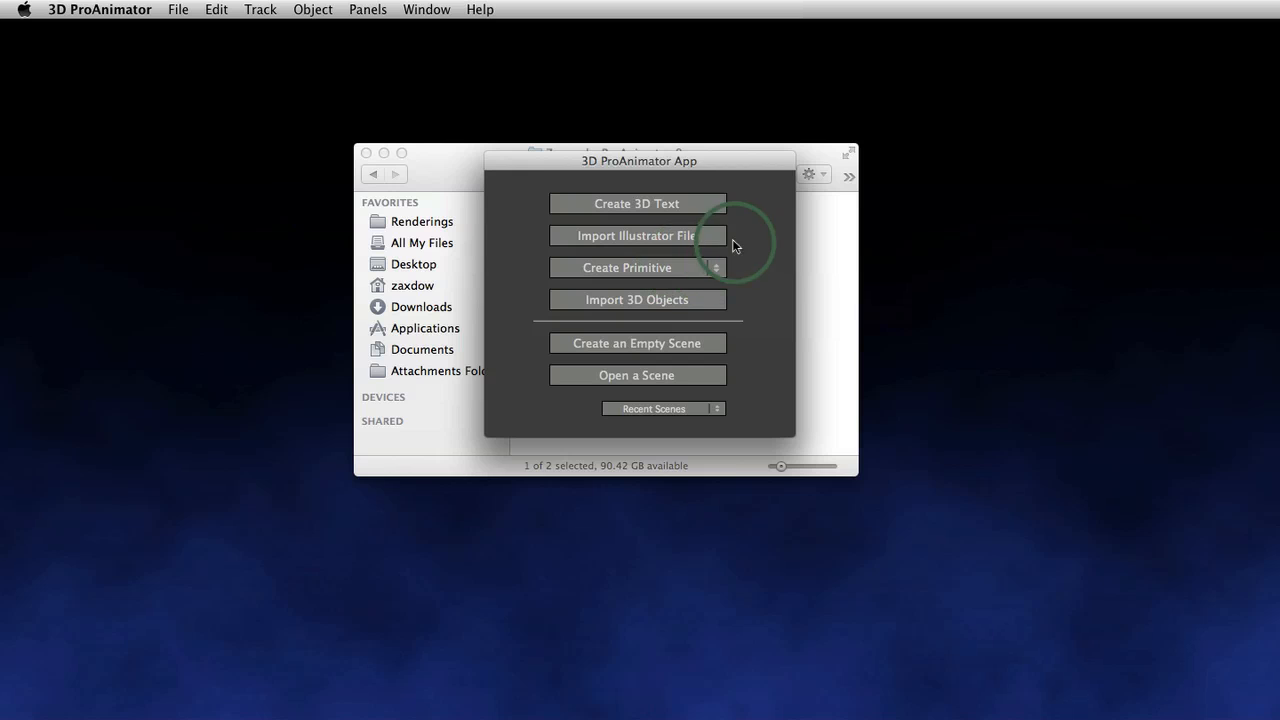
# Create 3D text reading "Emergency Hack !" across two lines
pyautogui.click(367, 152)
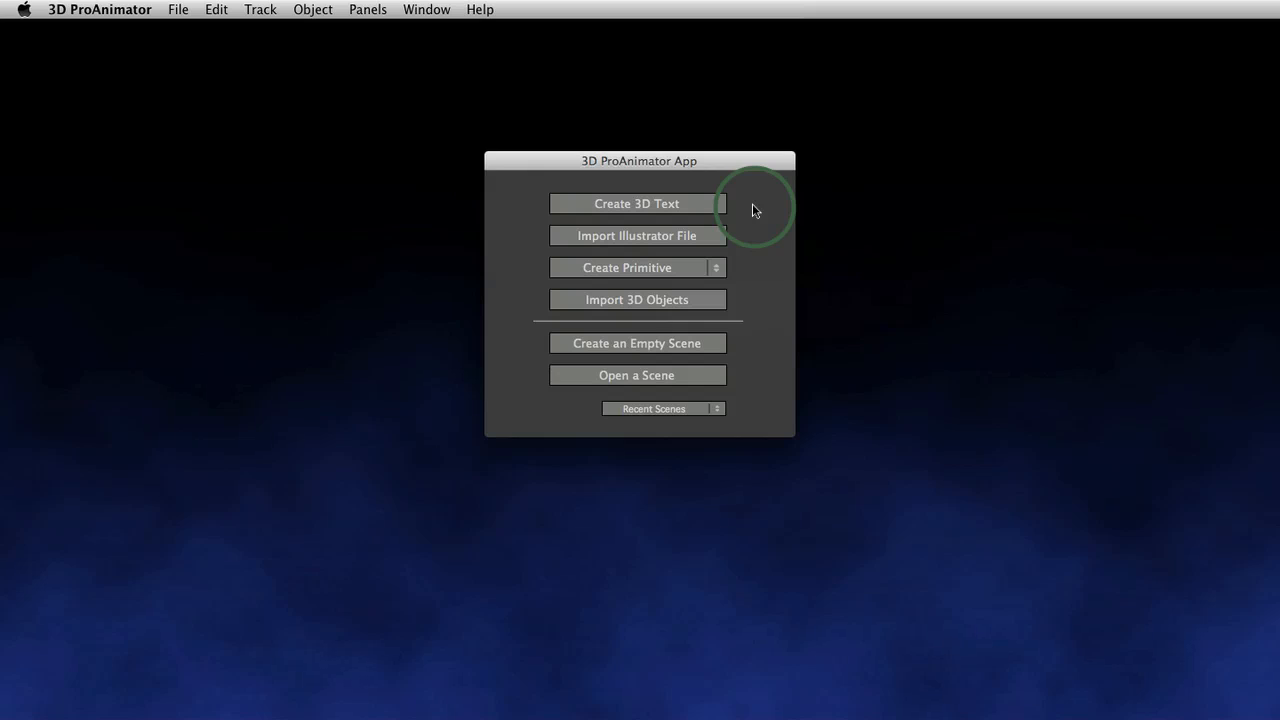
pyautogui.click(694, 207)
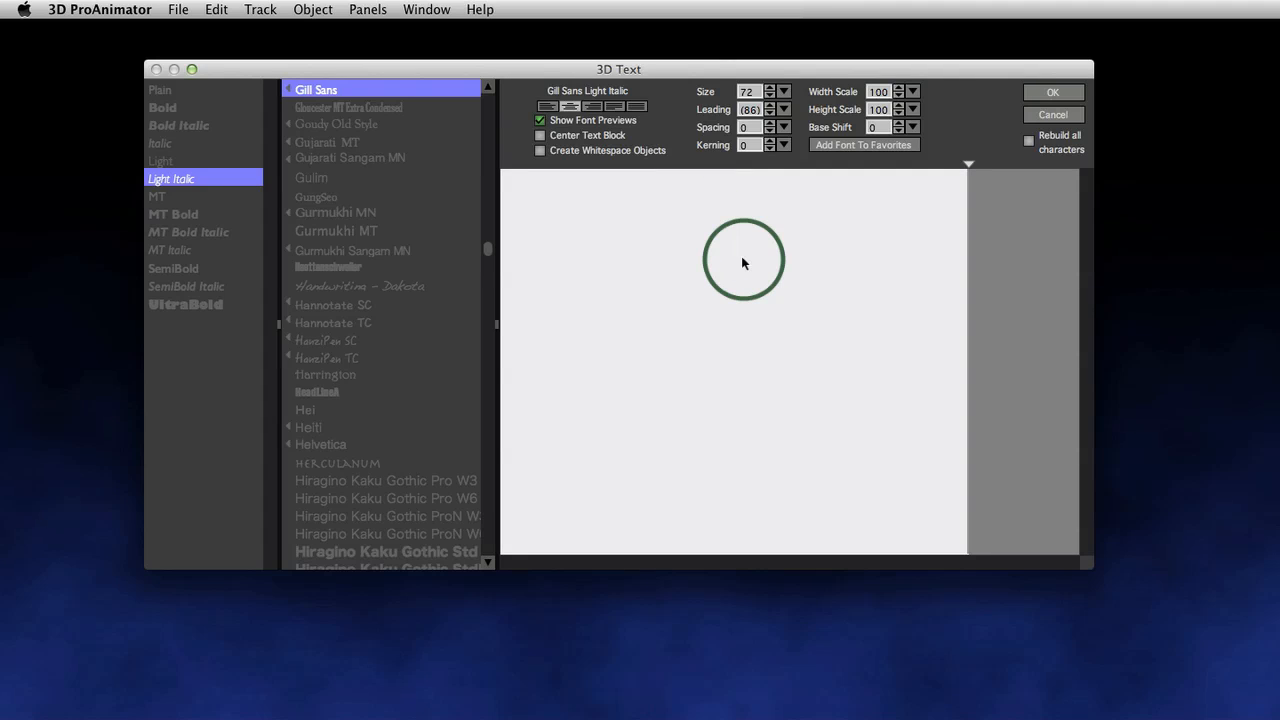
pyautogui.write('Emergenc')
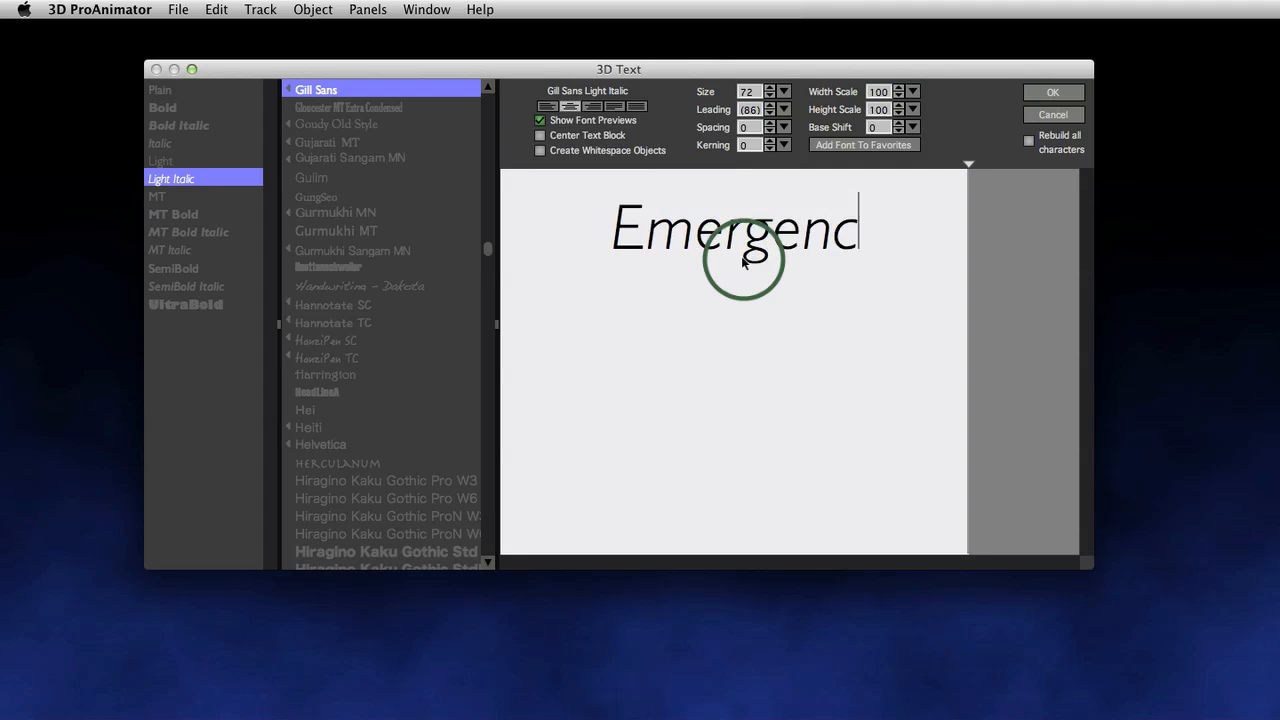
pyautogui.write('y Hack !')
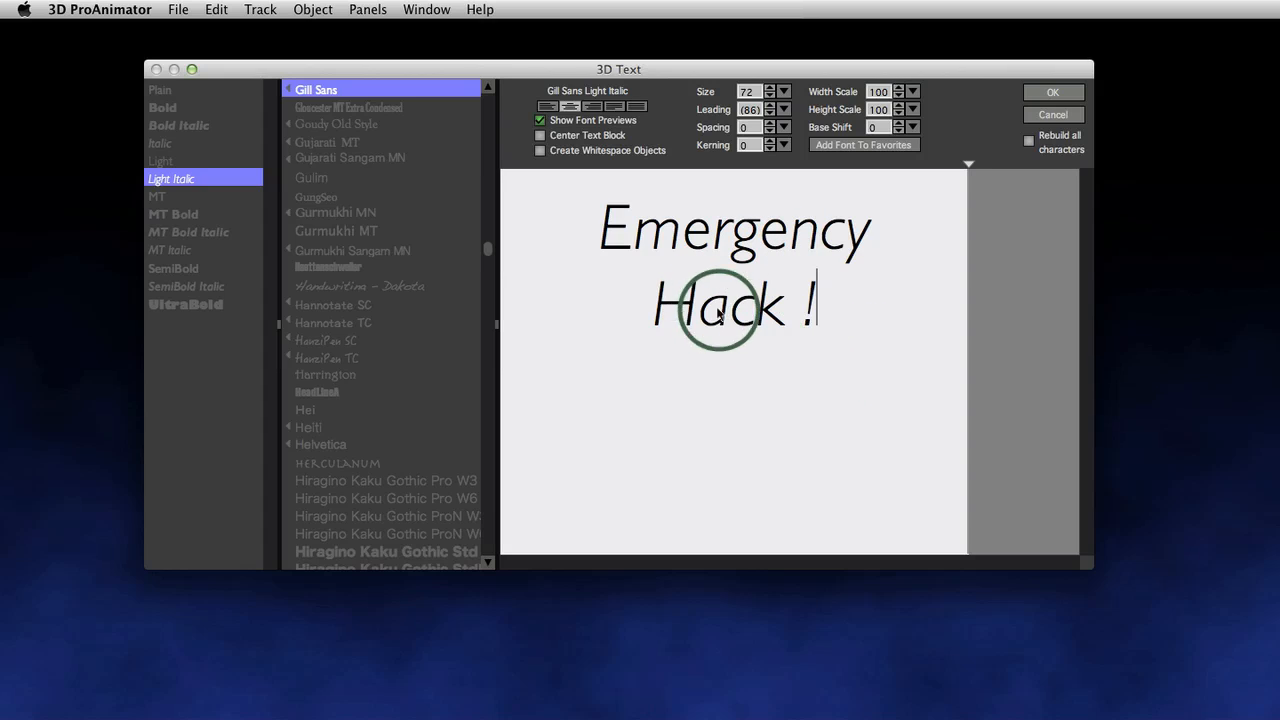
# Select the whole text and try the Haettenschweiler and Handwriting - Dakota fonts on it
pyautogui.click(314, 107)
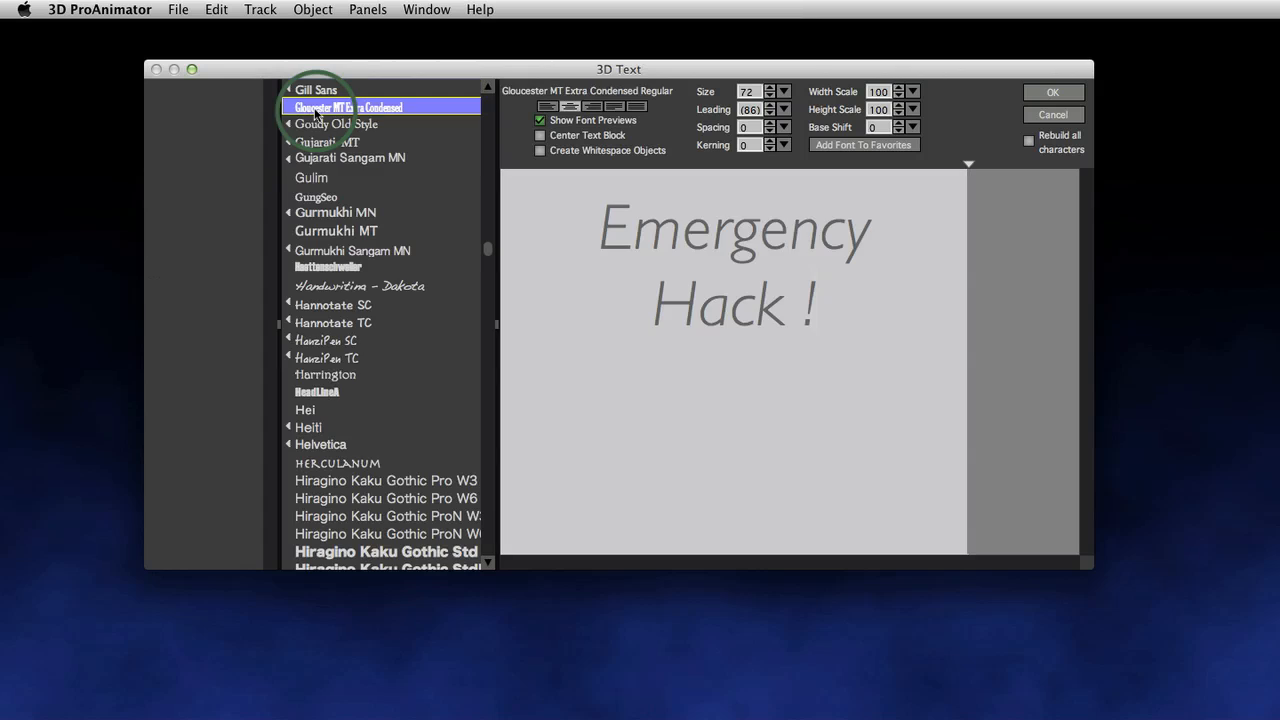
pyautogui.click(326, 142)
pyautogui.click(328, 157)
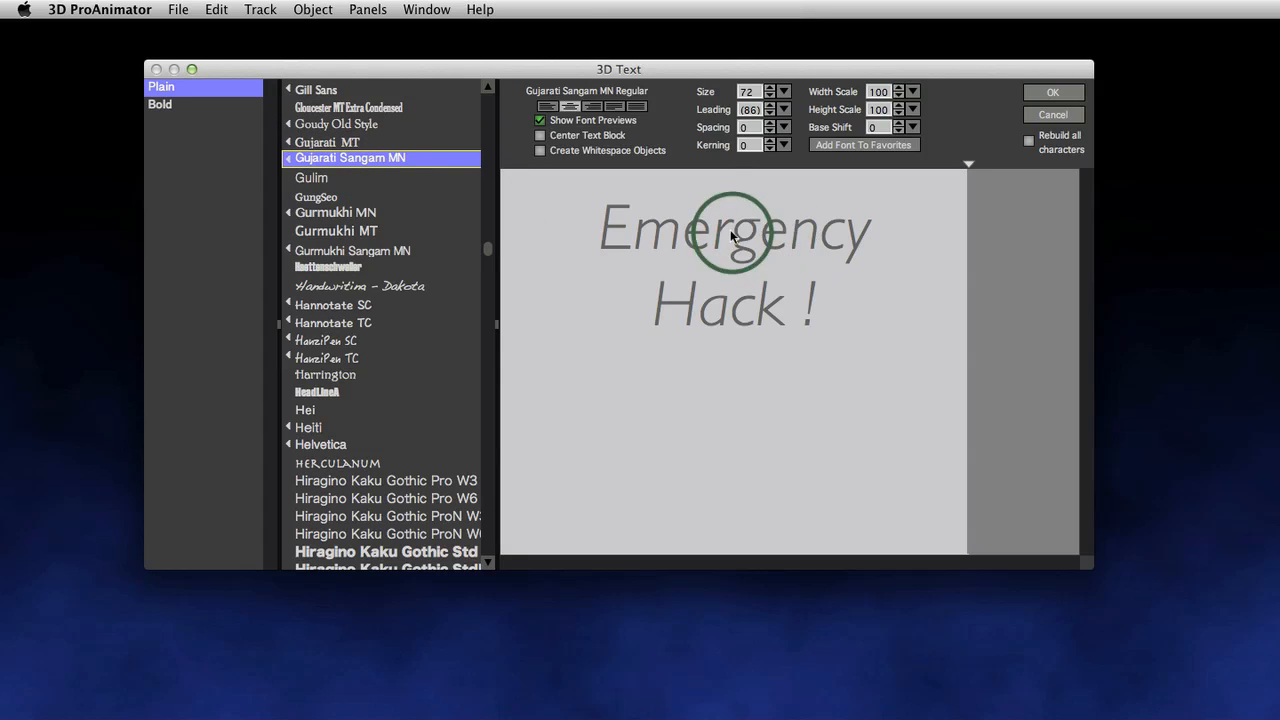
pyautogui.click(858, 271)
pyautogui.moveTo(863, 321); pyautogui.dragTo(464, 159)
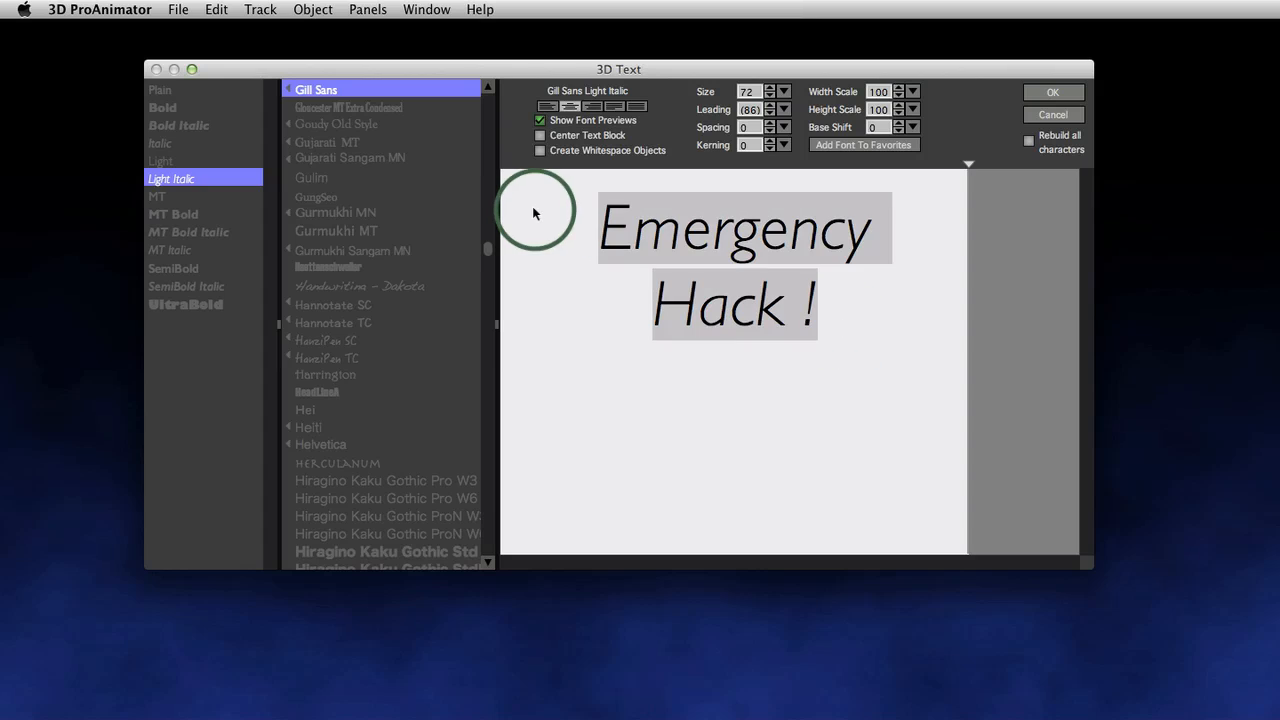
pyautogui.click(319, 110)
pyautogui.click(333, 267)
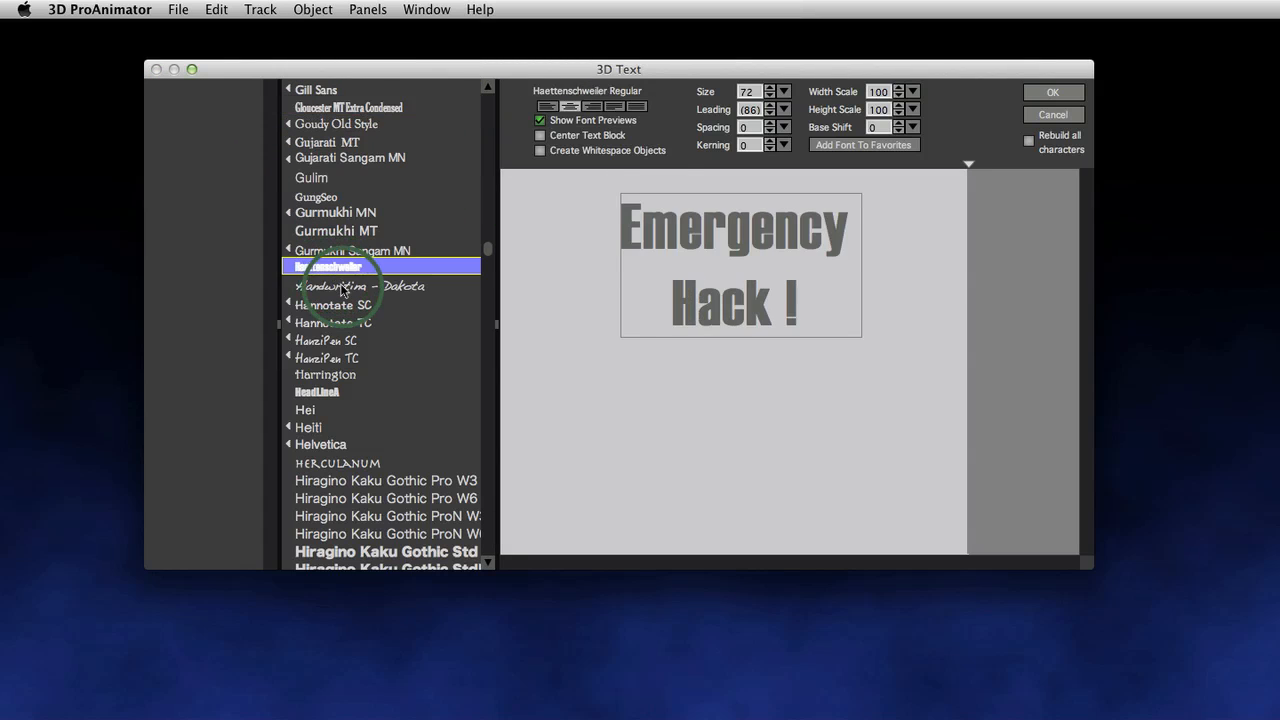
pyautogui.click(340, 286)
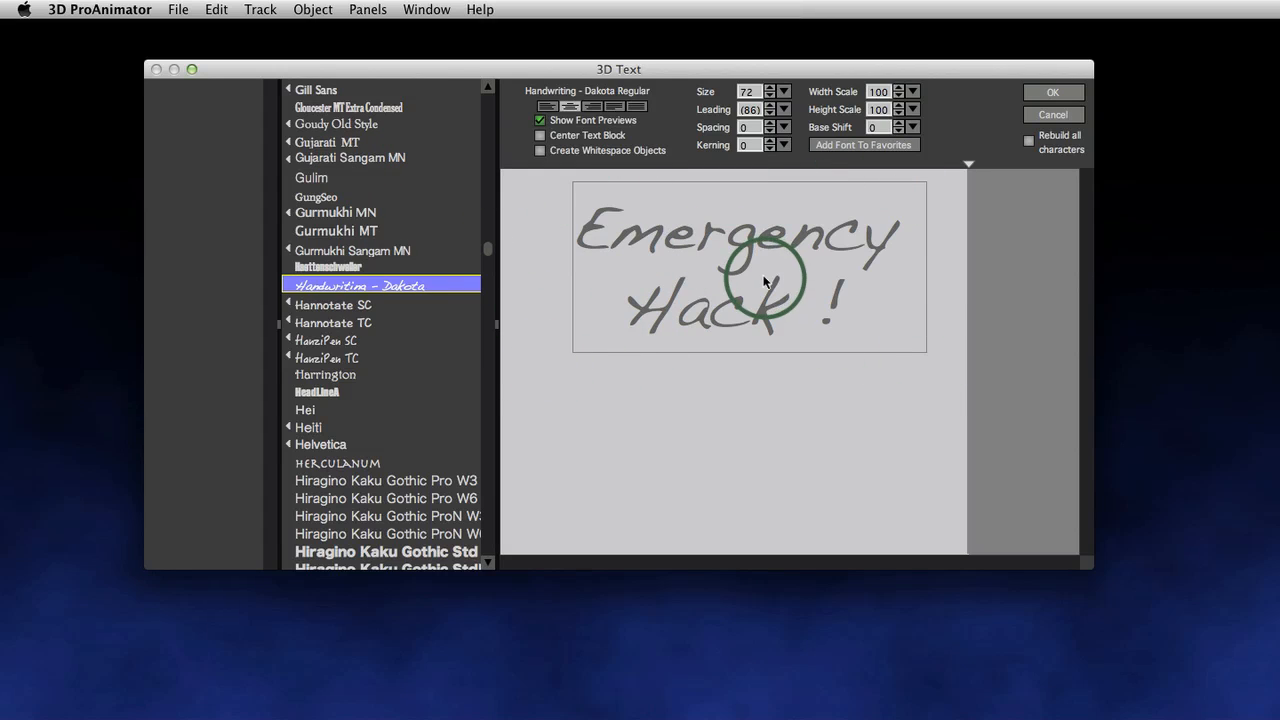
# Set the selected text to Gill Sans Light Italic and accept the 3D text
pyautogui.click(314, 92)
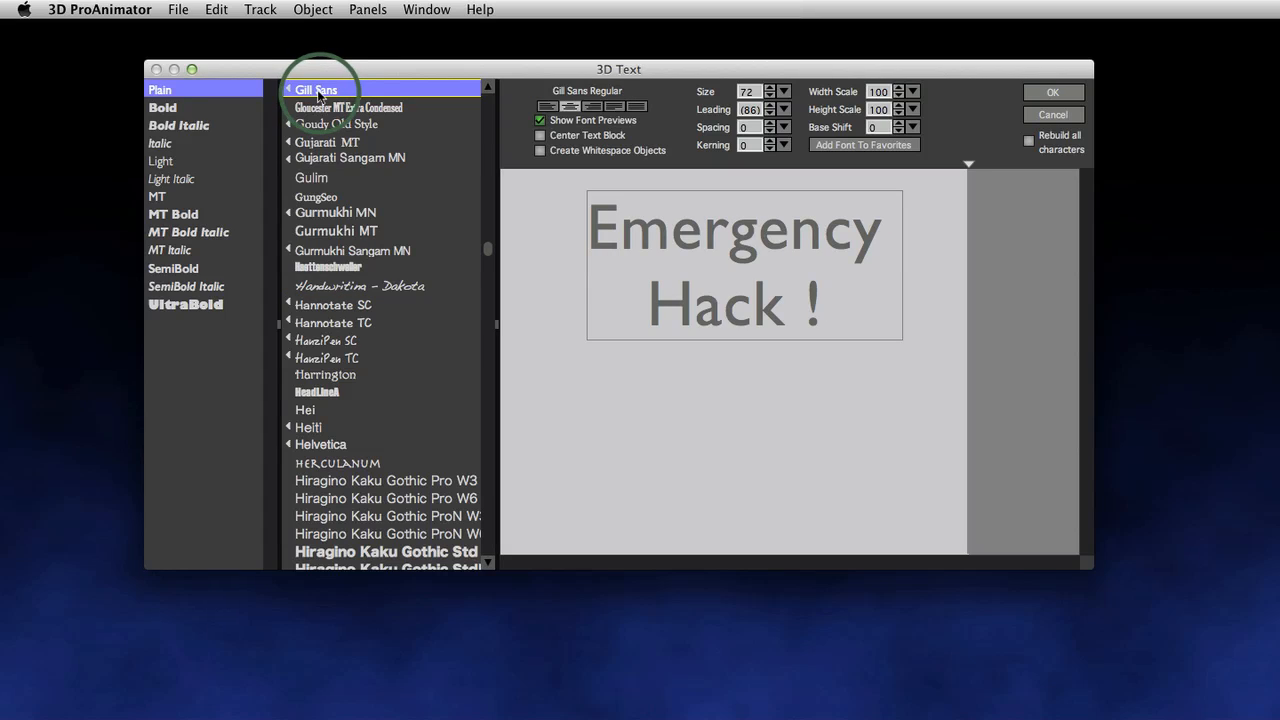
pyautogui.click(170, 92)
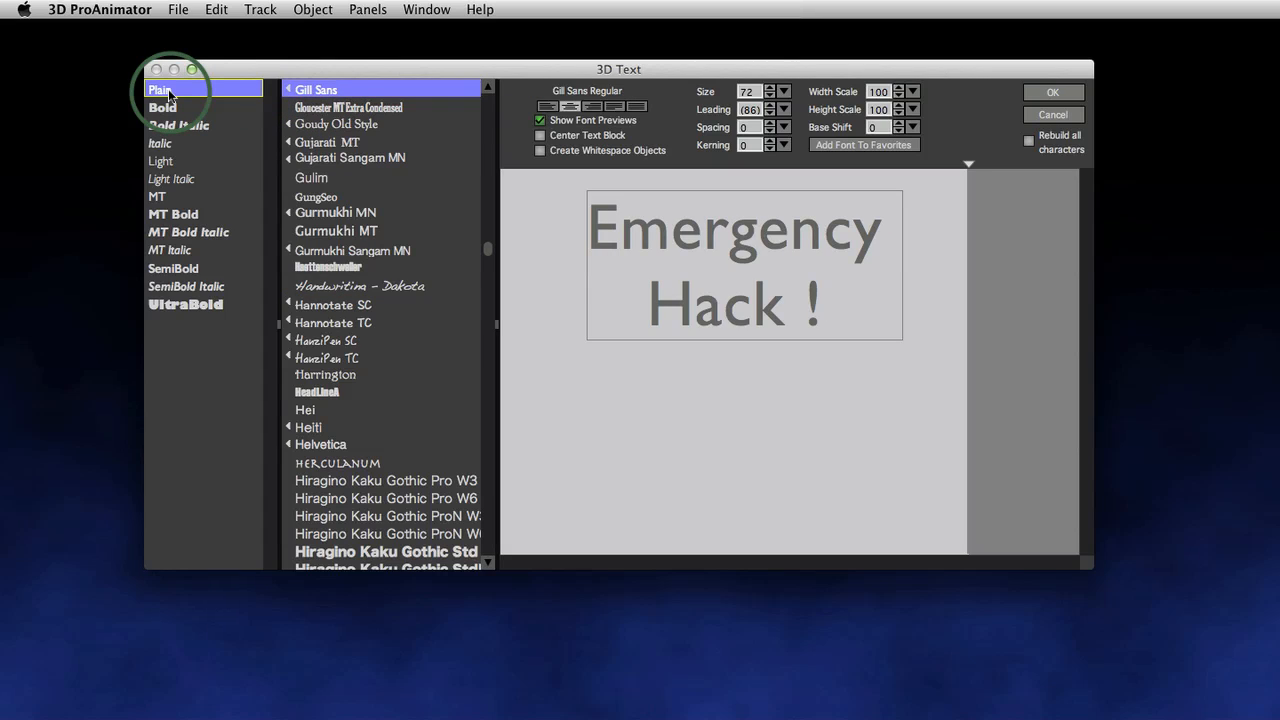
pyautogui.press('Down')
pyautogui.press('Down')
pyautogui.press('Down')
pyautogui.press('Down')
pyautogui.press('Down')
pyautogui.press('Down')
pyautogui.press('Down')
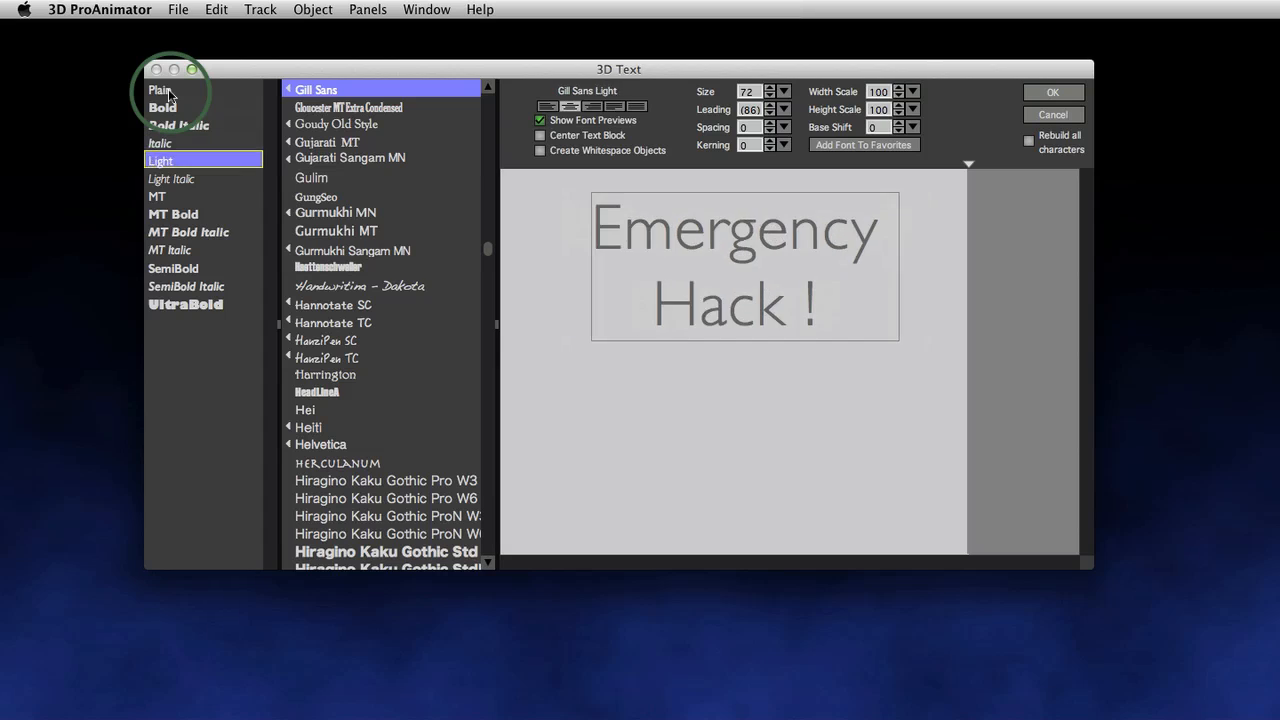
pyautogui.press('Up')
pyautogui.press('Up')
pyautogui.press('Up')
pyautogui.press('Down')
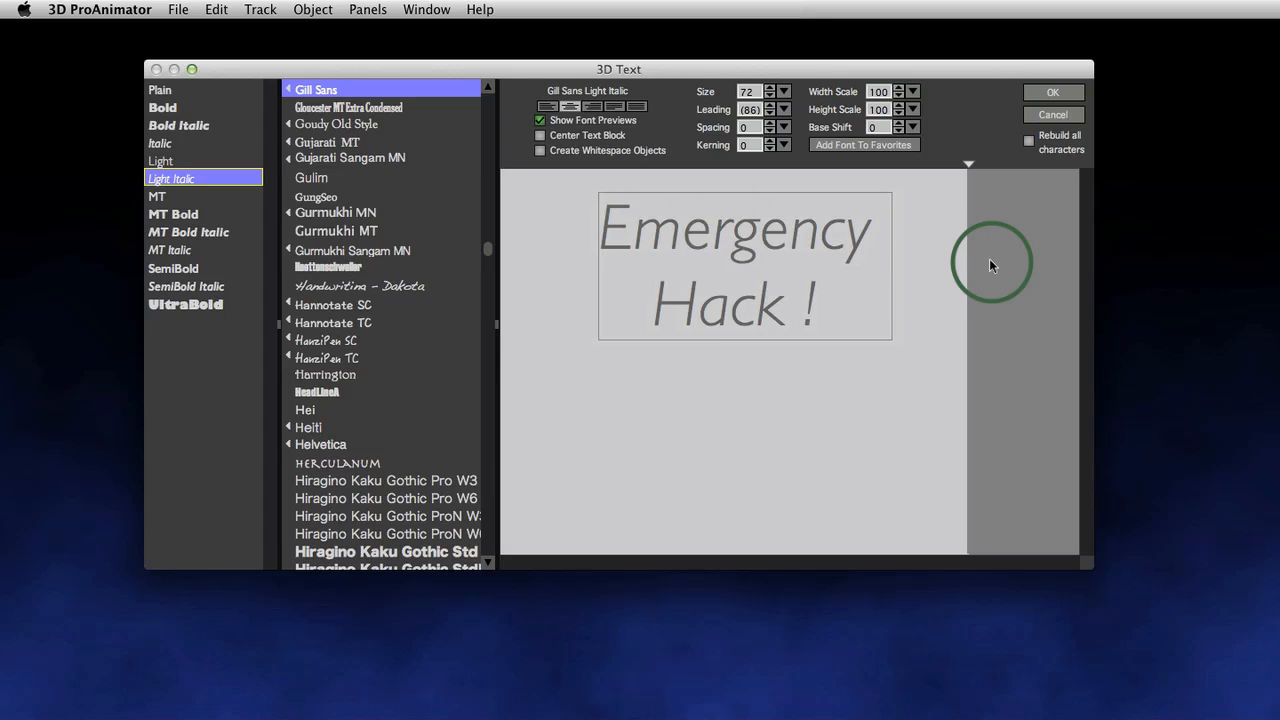
pyautogui.click(1054, 93)
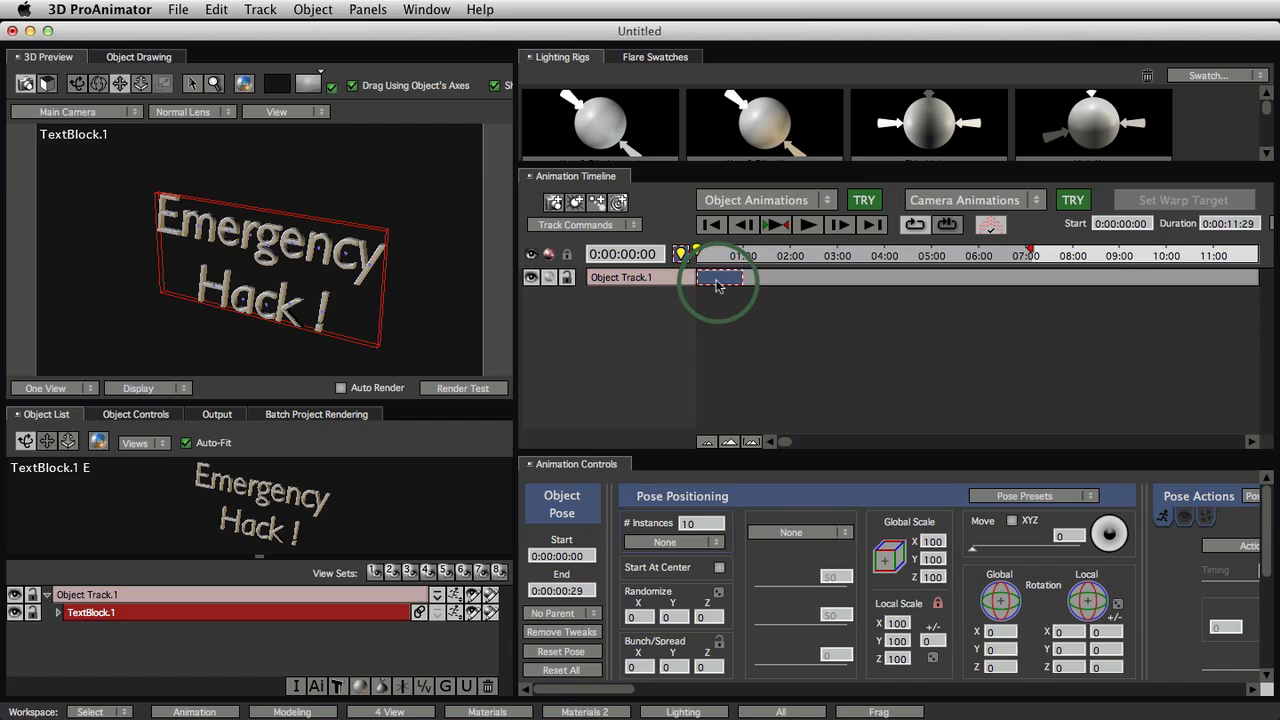
# Move the text's pose to start at 0:00:01:27 and add a second pose at the beginning of Object Track.1
pyautogui.moveTo(718, 286); pyautogui.dragTo(839, 298)
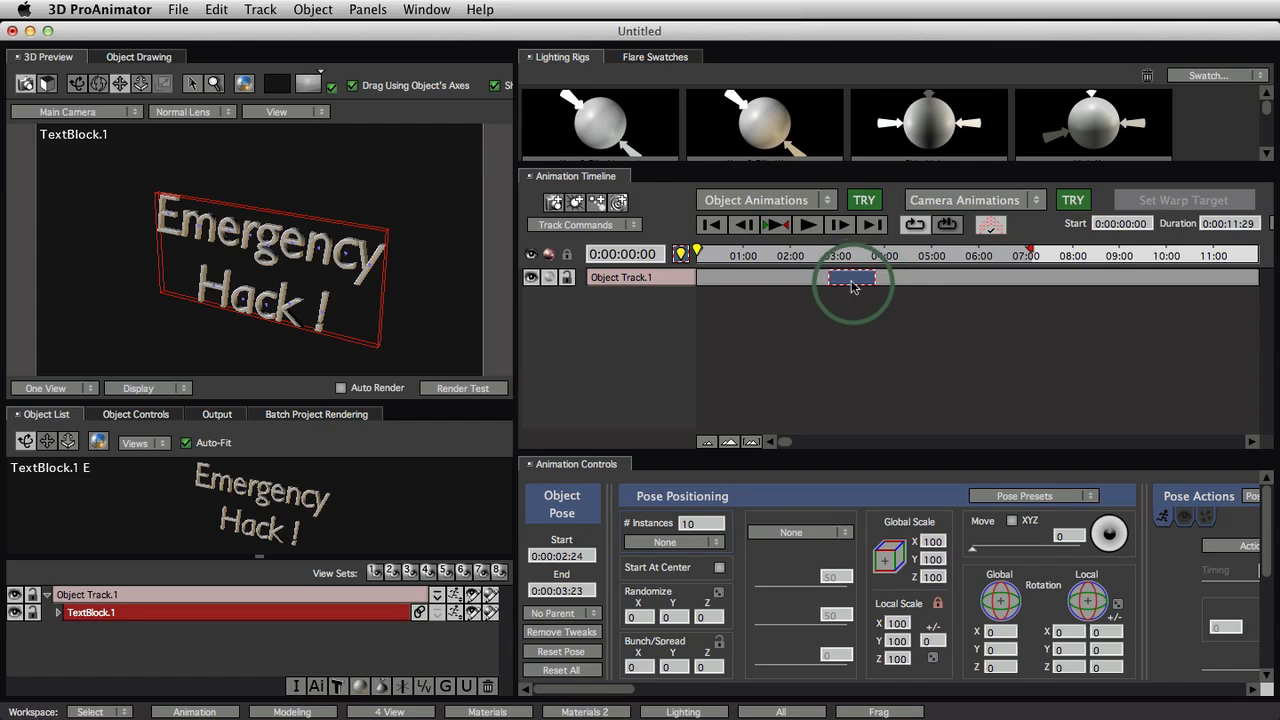
pyautogui.moveTo(846, 284); pyautogui.dragTo(813, 287)
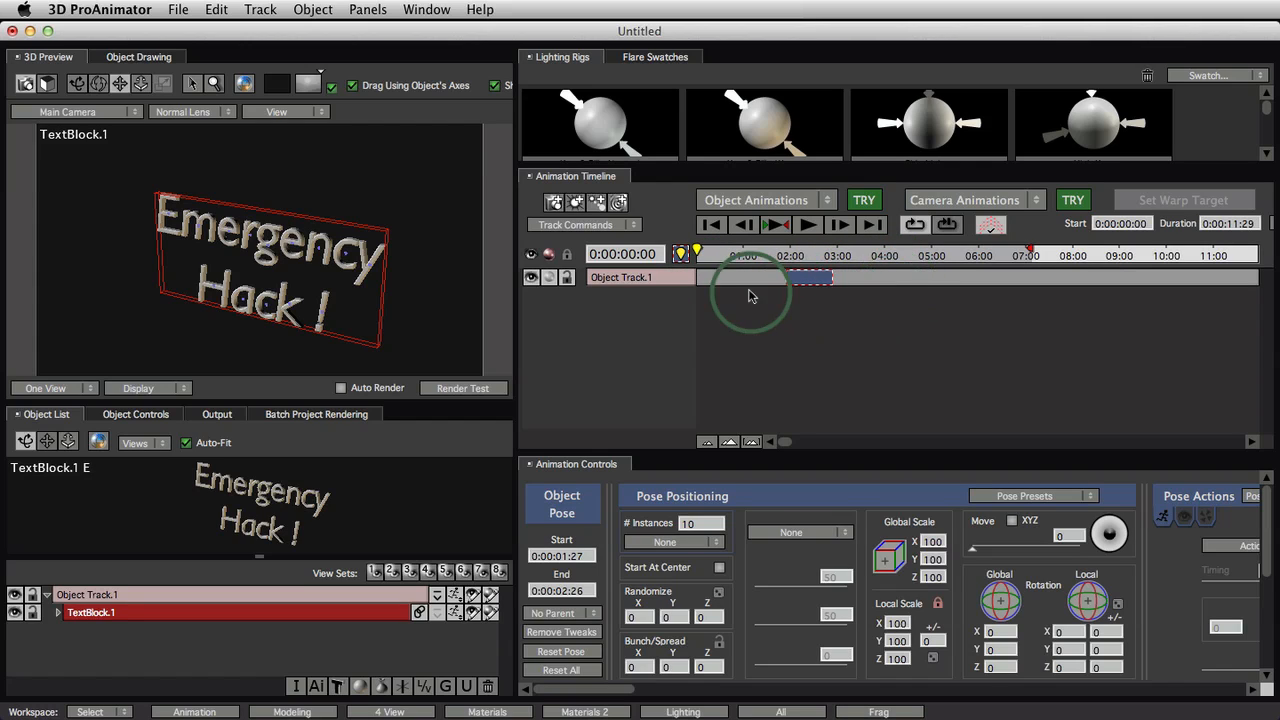
pyautogui.doubleClick(701, 275)
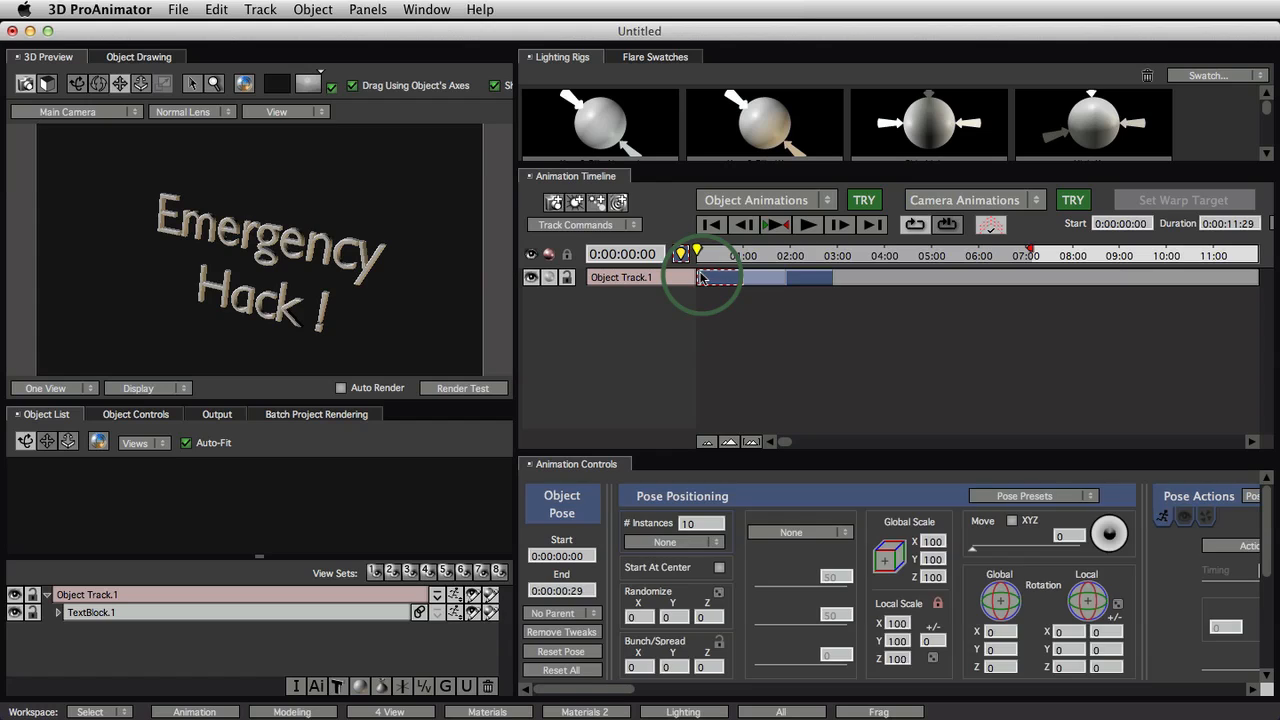
pyautogui.moveTo(717, 278); pyautogui.dragTo(693, 283)
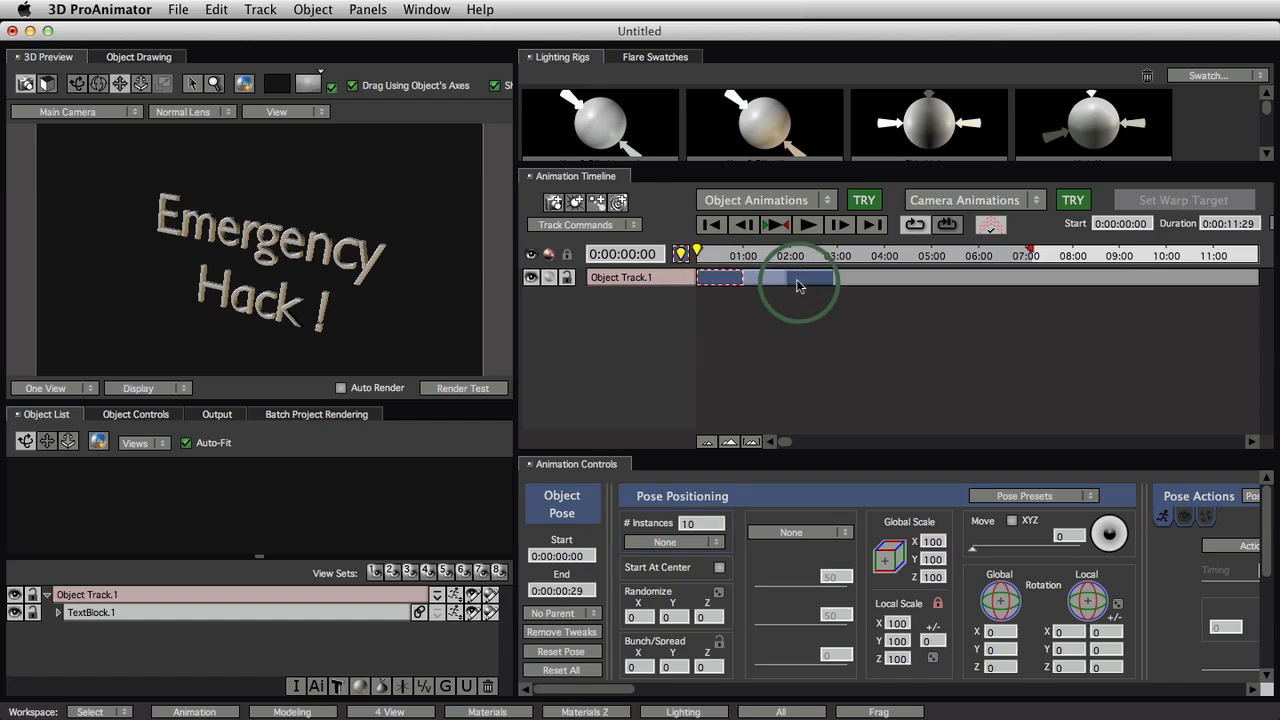
# At 0:00:02:06, orbit the main camera around the text and select the text block
pyautogui.moveTo(724, 249); pyautogui.dragTo(800, 252)
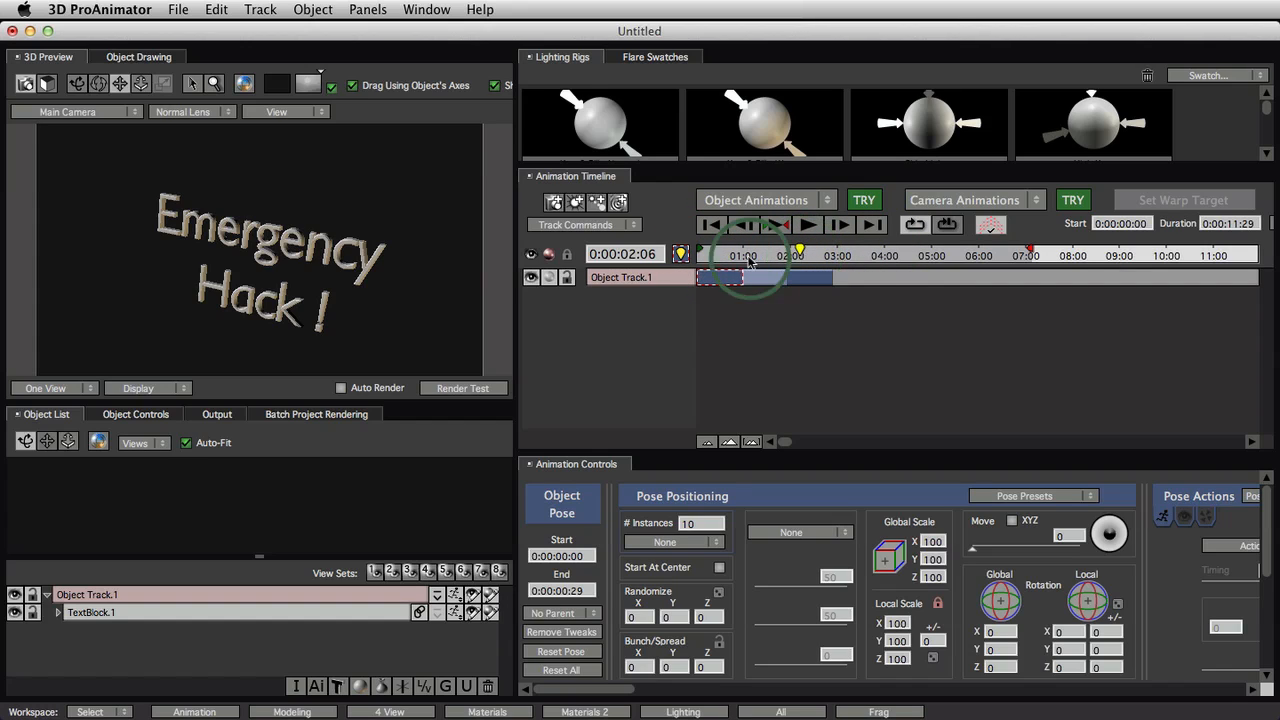
pyautogui.click(263, 218)
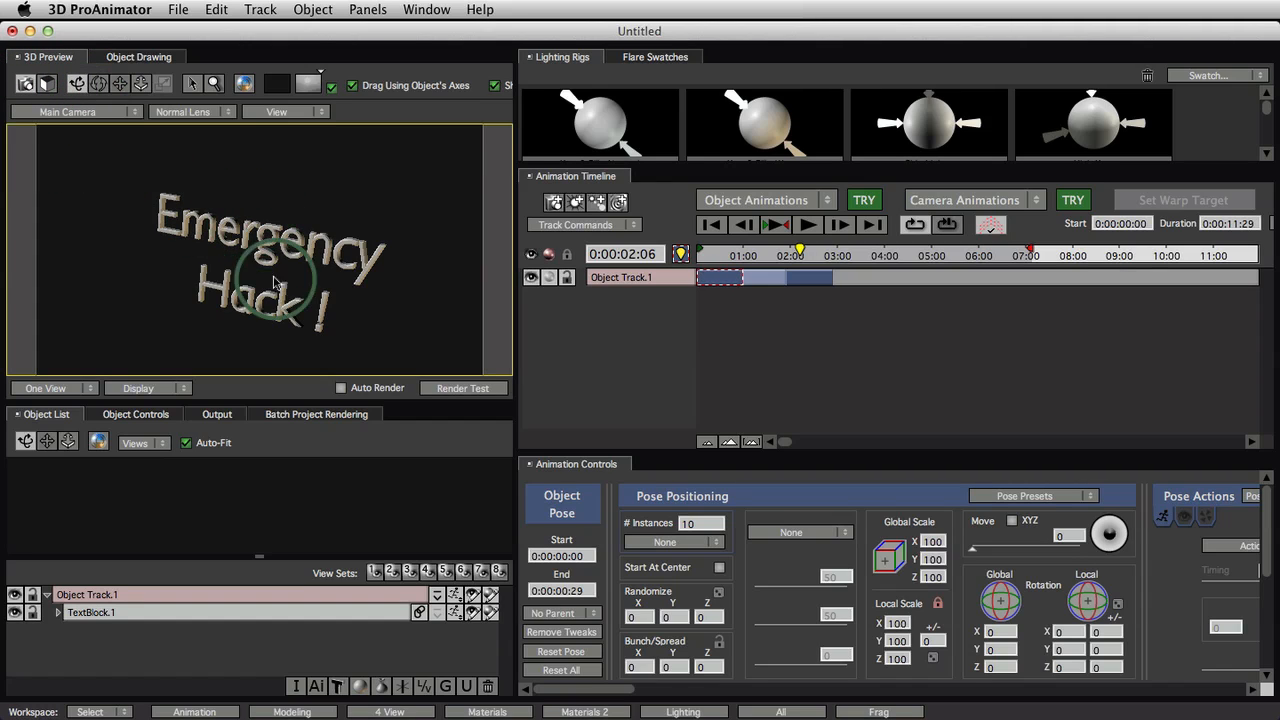
pyautogui.moveTo(220, 286); pyautogui.dragTo(364, 255)
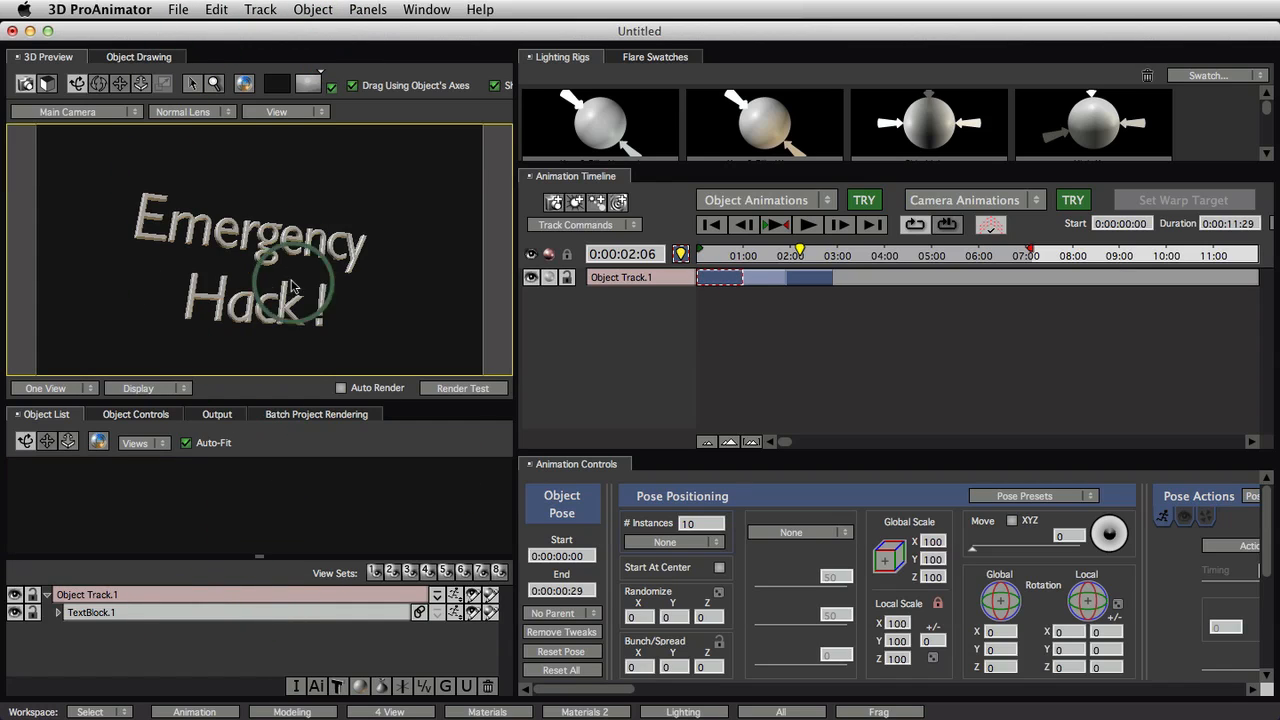
pyautogui.click(287, 235)
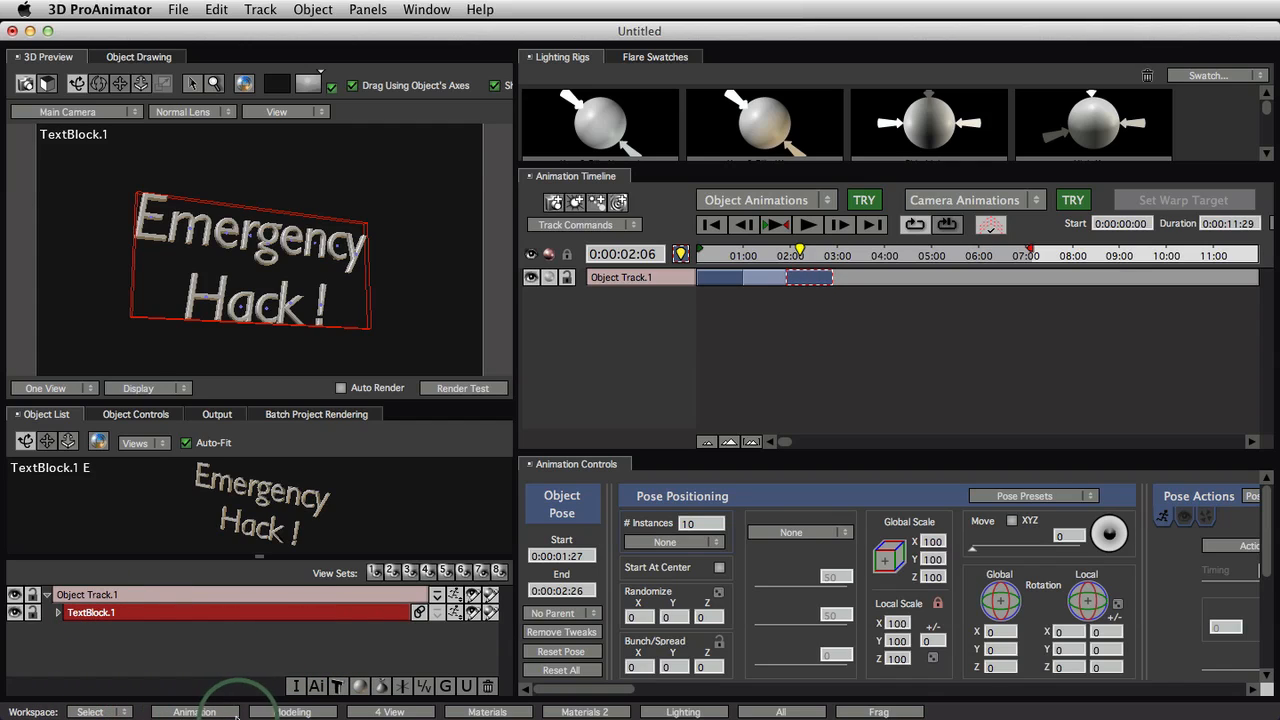
# Apply the red and chrome object style to the text block in the Materials workspace and return to the Animation workspace
pyautogui.click(520, 712)
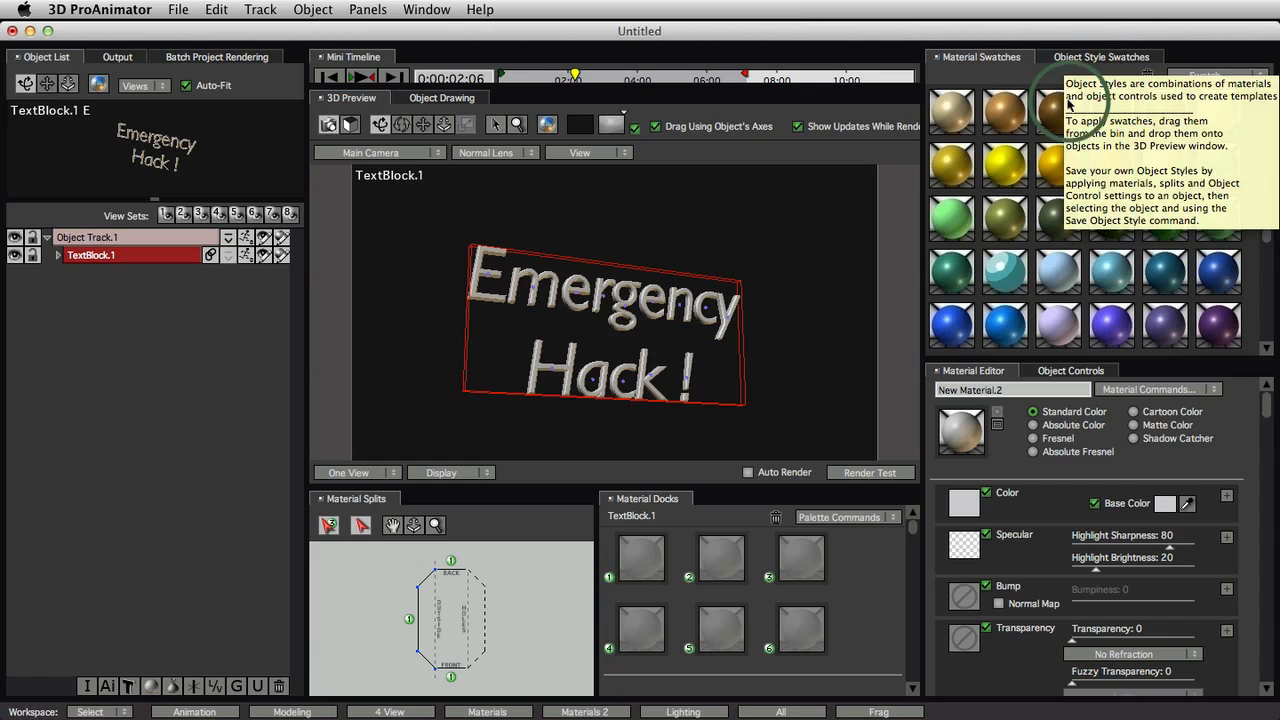
pyautogui.click(1082, 59)
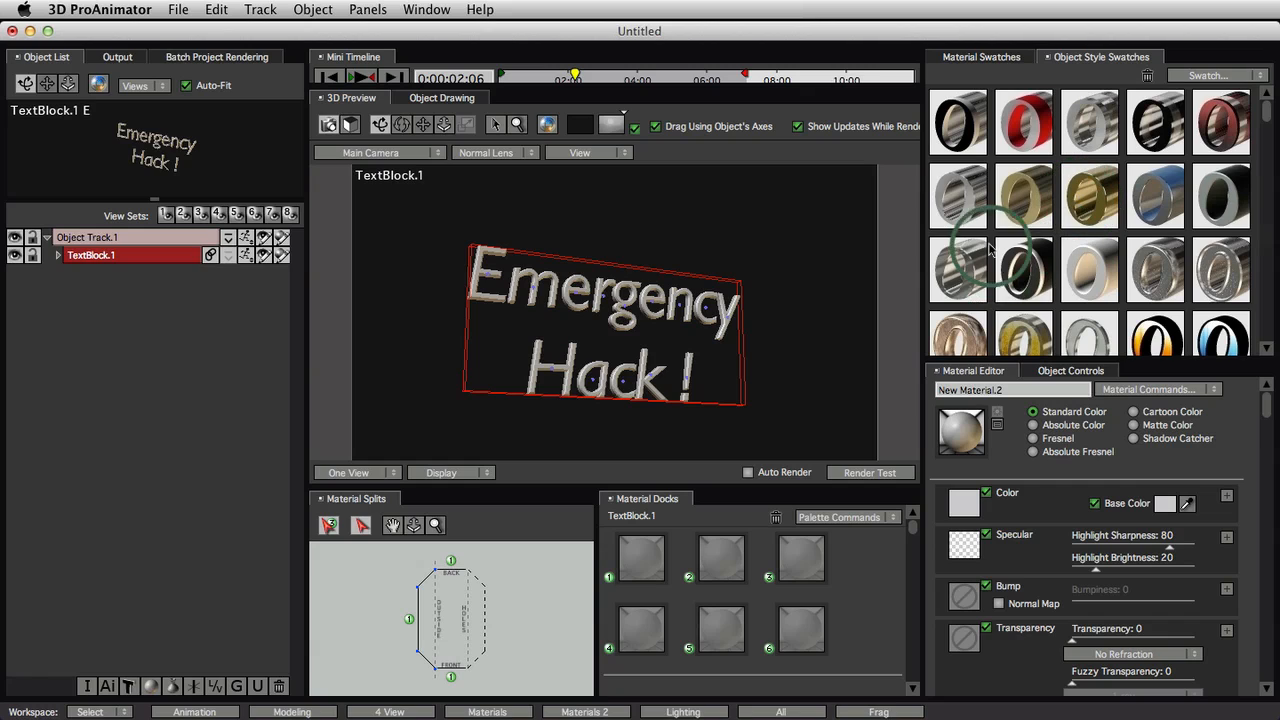
pyautogui.moveTo(973, 183); pyautogui.dragTo(666, 304)
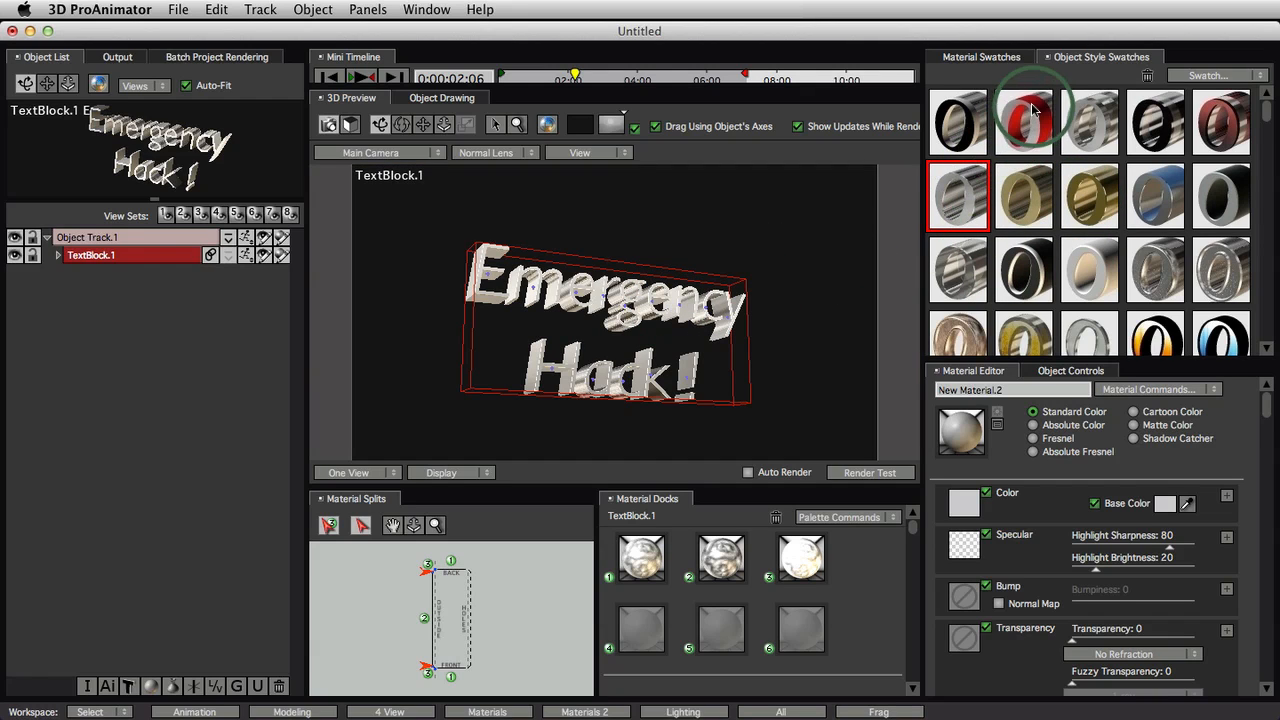
pyautogui.moveTo(1030, 108); pyautogui.dragTo(688, 298)
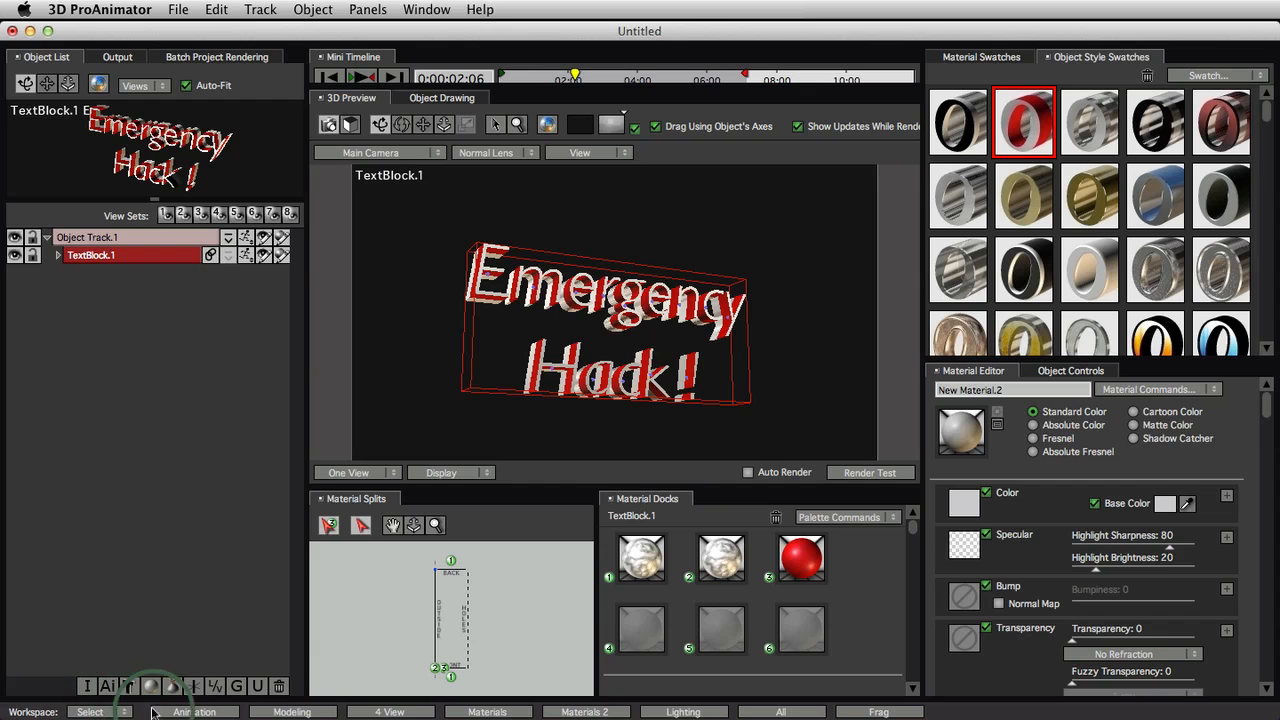
pyautogui.click(195, 712)
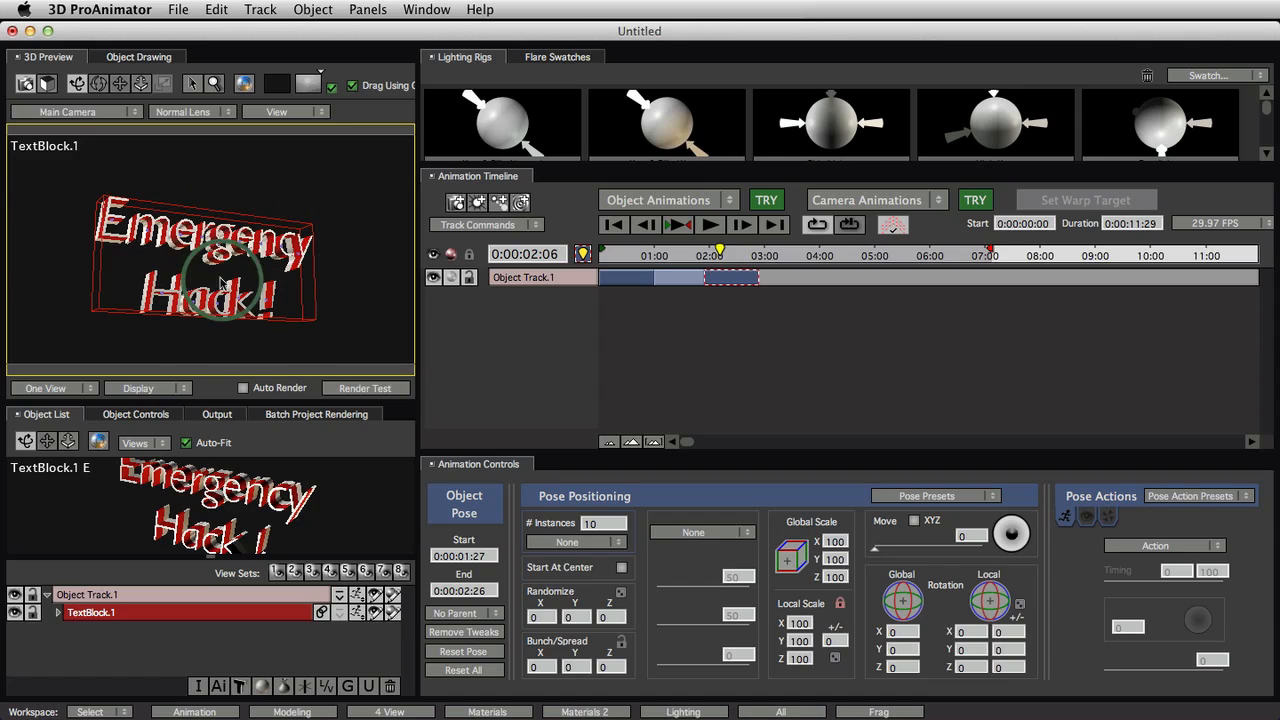
# At the first pose, try to move the text out past the left edge of the camera frame
pyautogui.moveTo(719, 251)
pyautogui.mouseDown()
pyautogui.moveTo(640, 252)
pyautogui.moveTo(717, 252)
pyautogui.mouseUp()
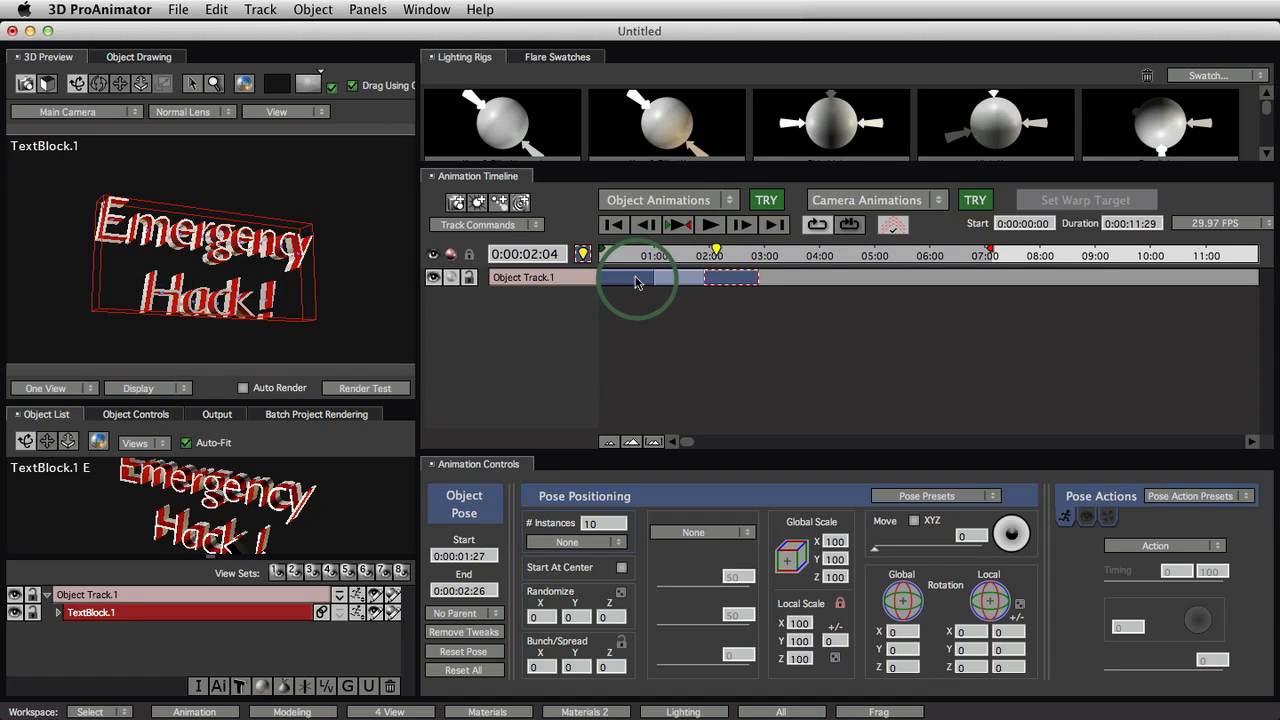
pyautogui.moveTo(716, 249); pyautogui.dragTo(640, 259)
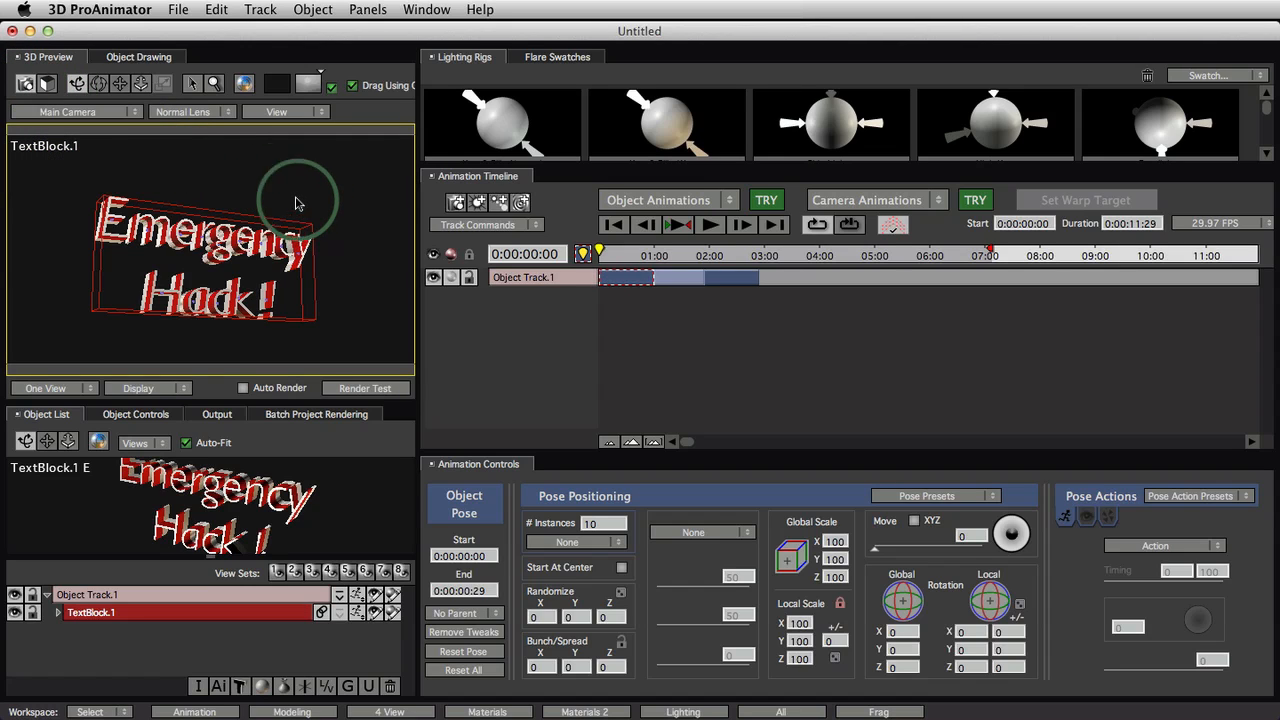
pyautogui.moveTo(280, 241); pyautogui.dragTo(240, 194)
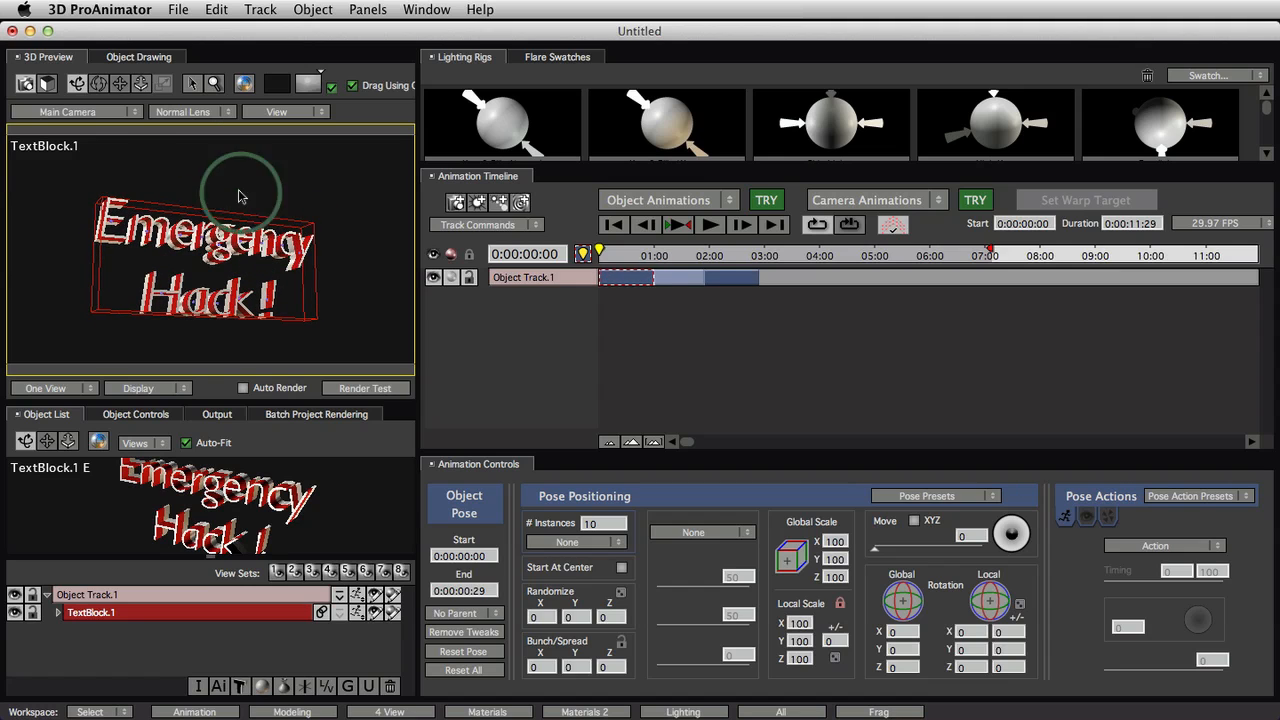
pyautogui.click(120, 84)
pyautogui.moveTo(323, 211); pyautogui.dragTo(8, 212)
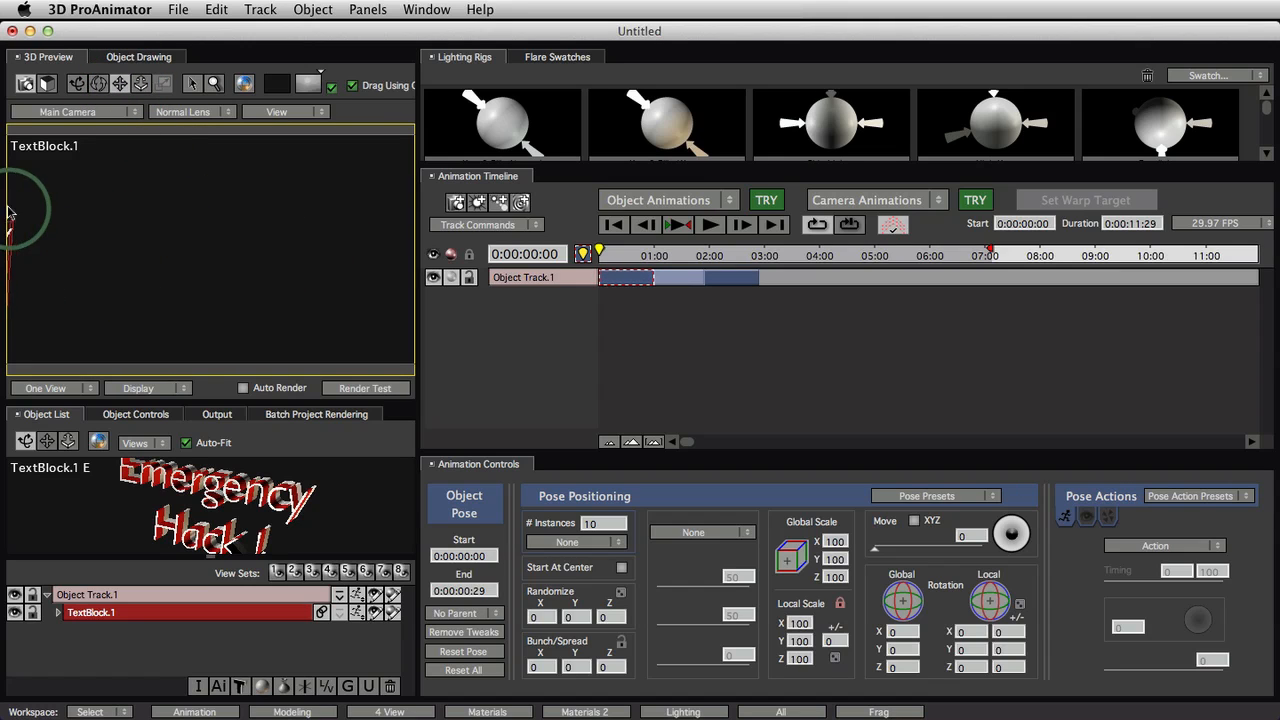
# Try to move the text block at 0:00:00:06, away from the first pose's start, and accept the tweak alert
pyautogui.moveTo(603, 250)
pyautogui.mouseDown()
pyautogui.moveTo(747, 252)
pyautogui.moveTo(610, 254)
pyautogui.mouseUp()
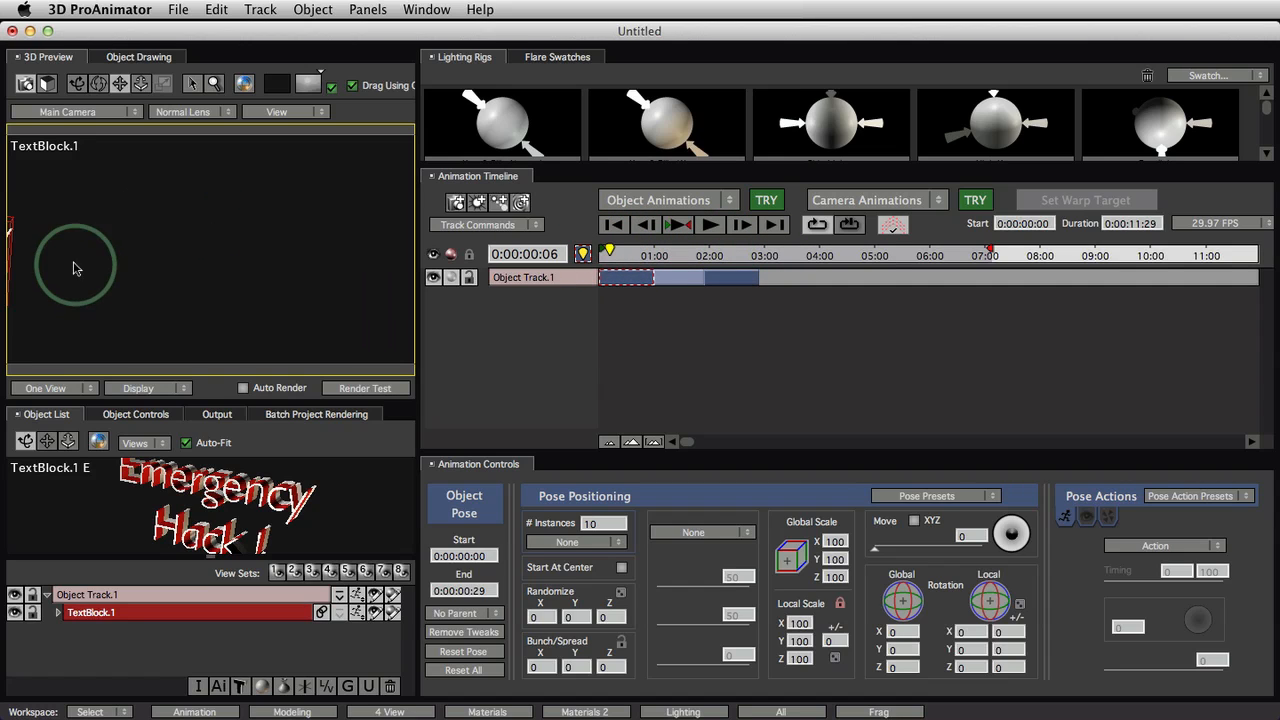
pyautogui.moveTo(71, 271); pyautogui.dragTo(277, 255)
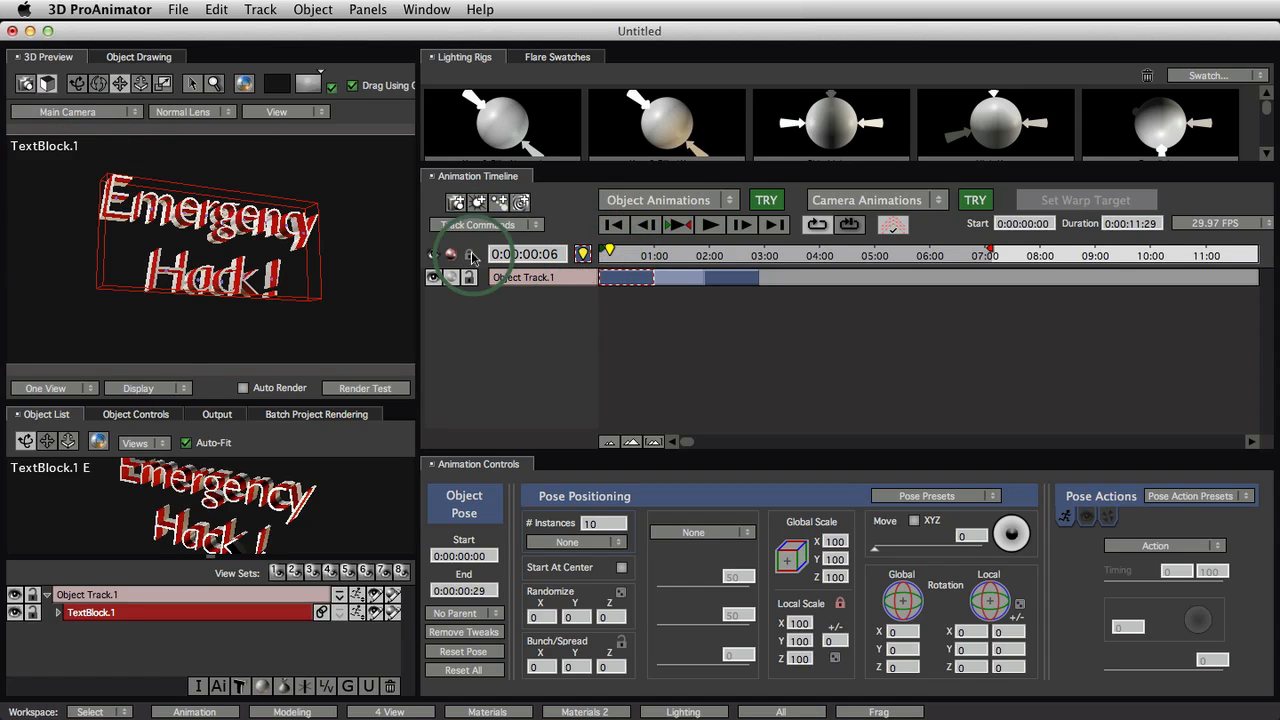
pyautogui.click(326, 232)
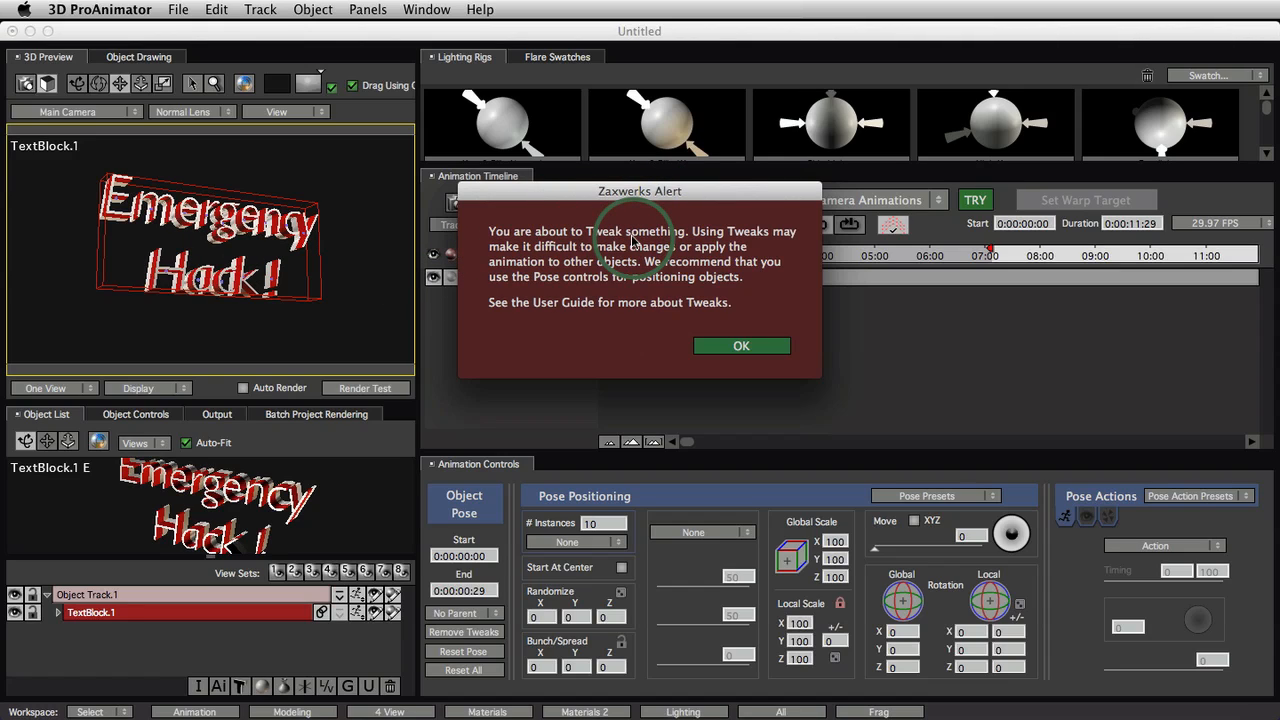
pyautogui.moveTo(716, 192); pyautogui.dragTo(653, 231)
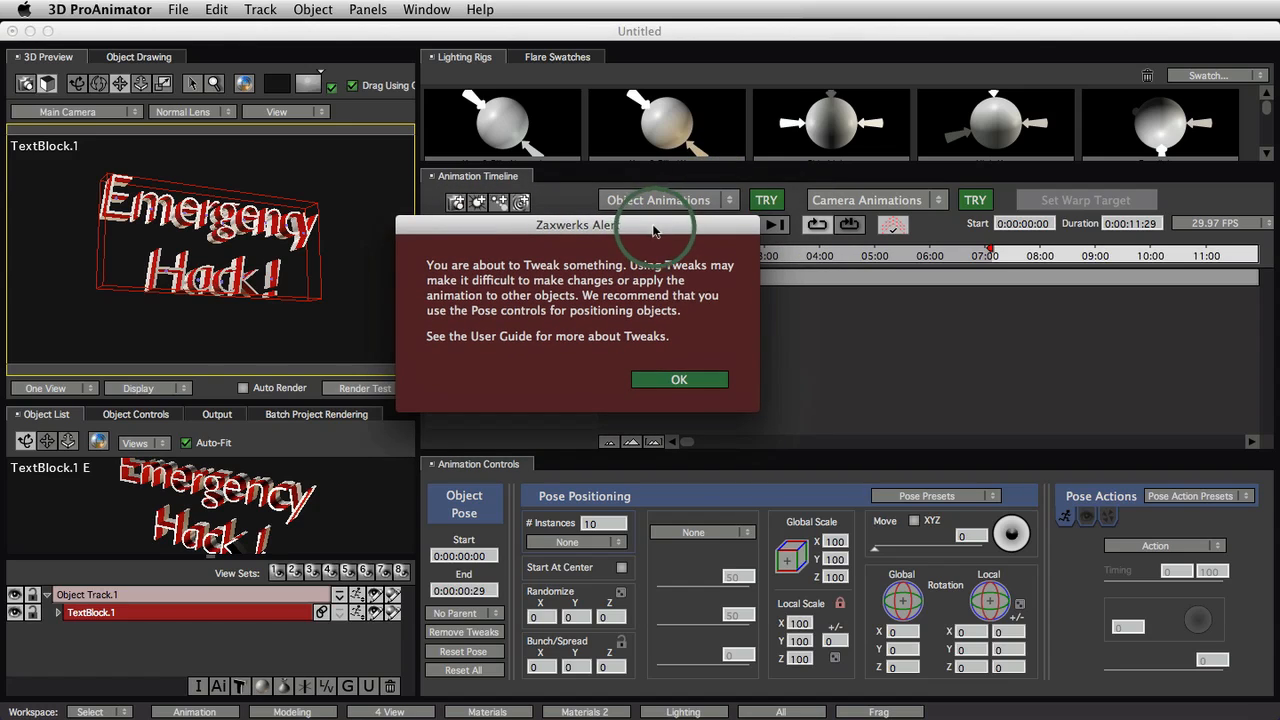
pyautogui.click(703, 378)
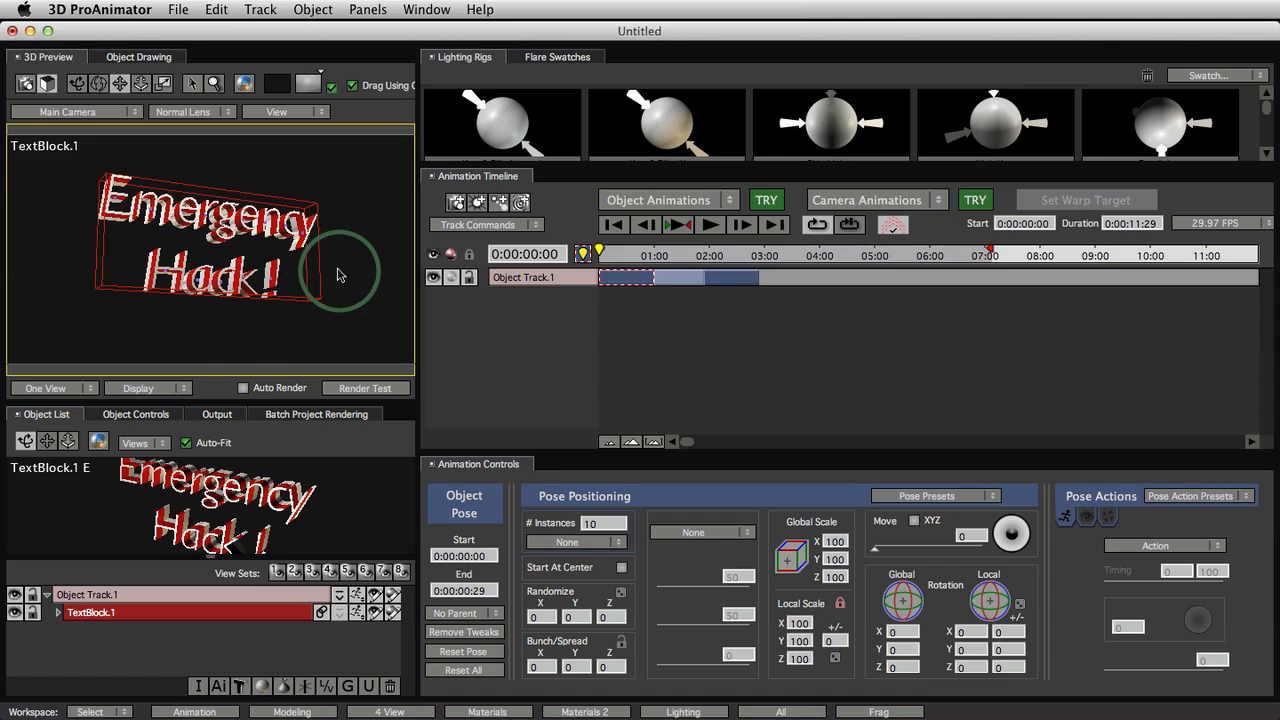
# At 0:00:00:00, move the text block out past the frame's left edge and scrub to 0:00:01:29 to check the entrance
pyautogui.moveTo(337, 277); pyautogui.dragTo(2, 289)
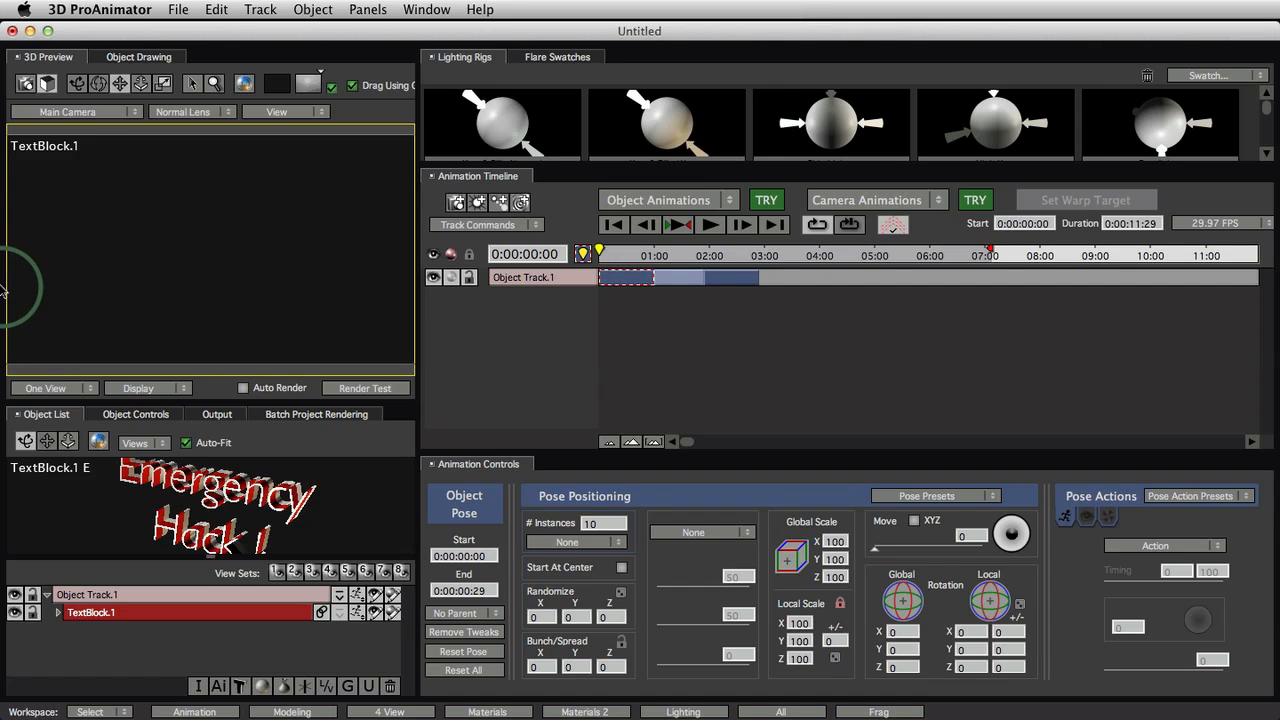
pyautogui.moveTo(604, 248); pyautogui.dragTo(708, 256)
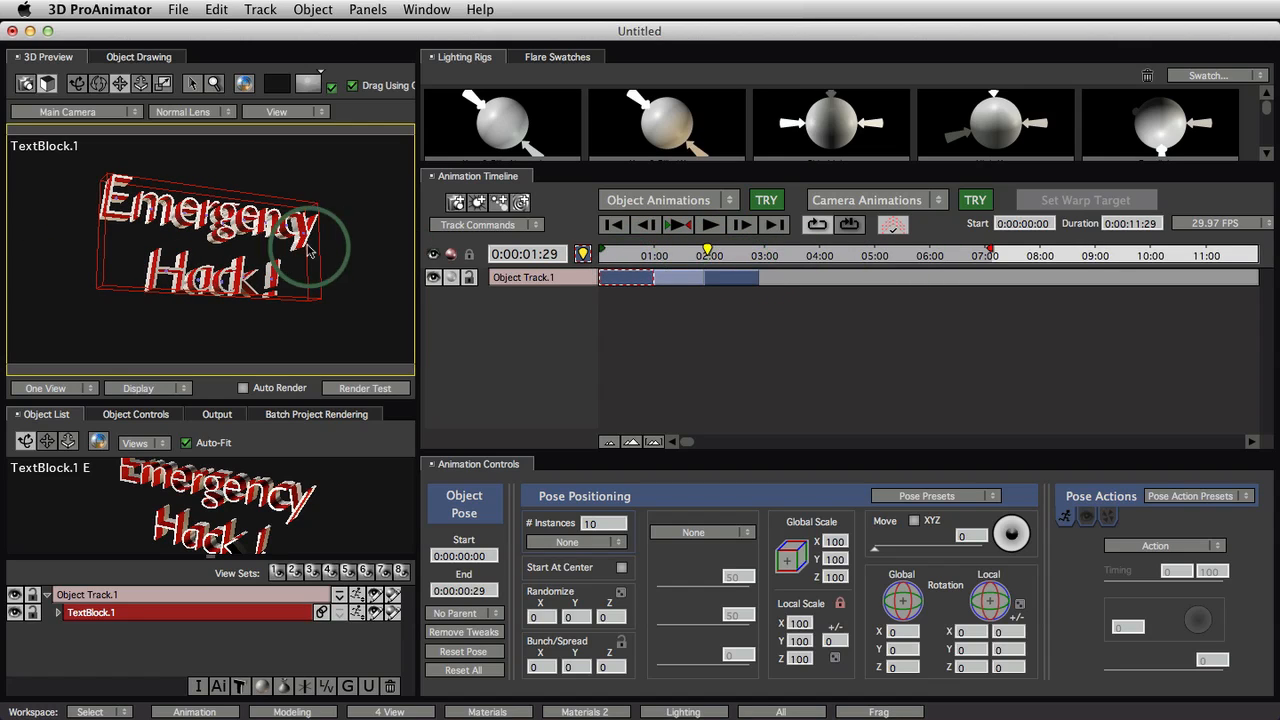
# Add a third pose at 0:00:04:04 on Object Track.1 and move the text block towards the camera until it leaves the frame
pyautogui.click(838, 277)
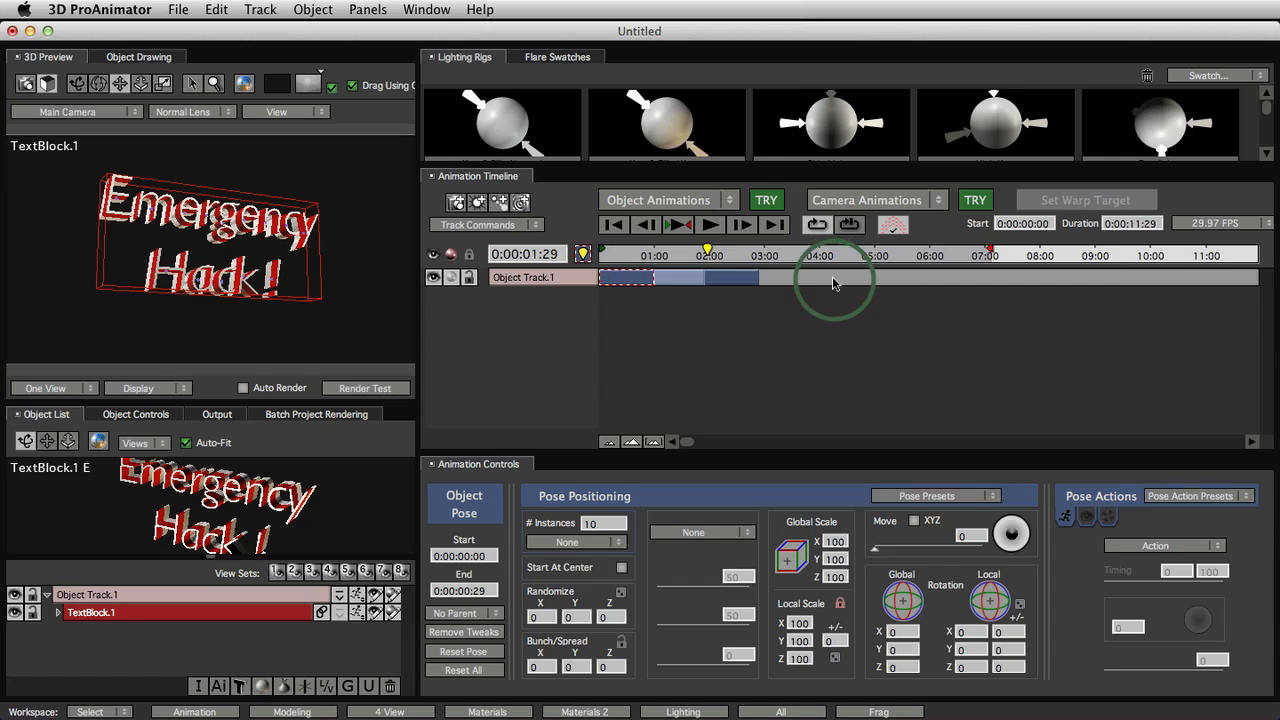
pyautogui.doubleClick(825, 281)
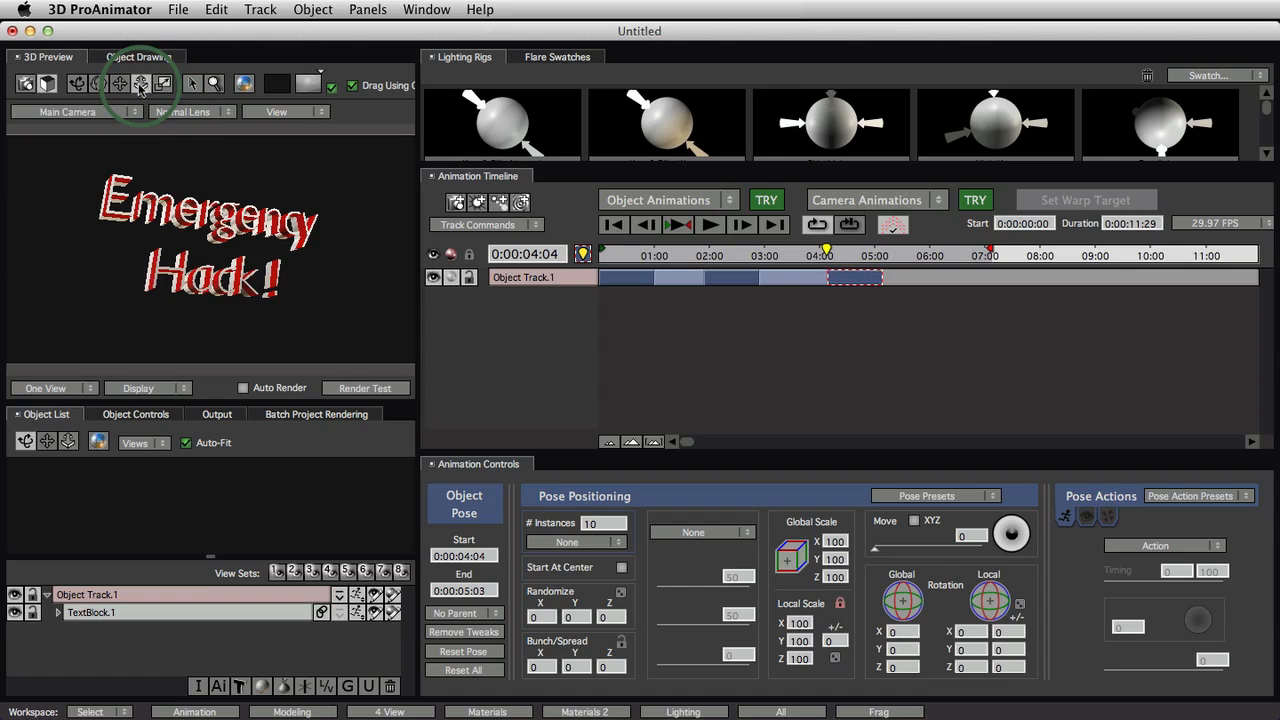
pyautogui.click(273, 220)
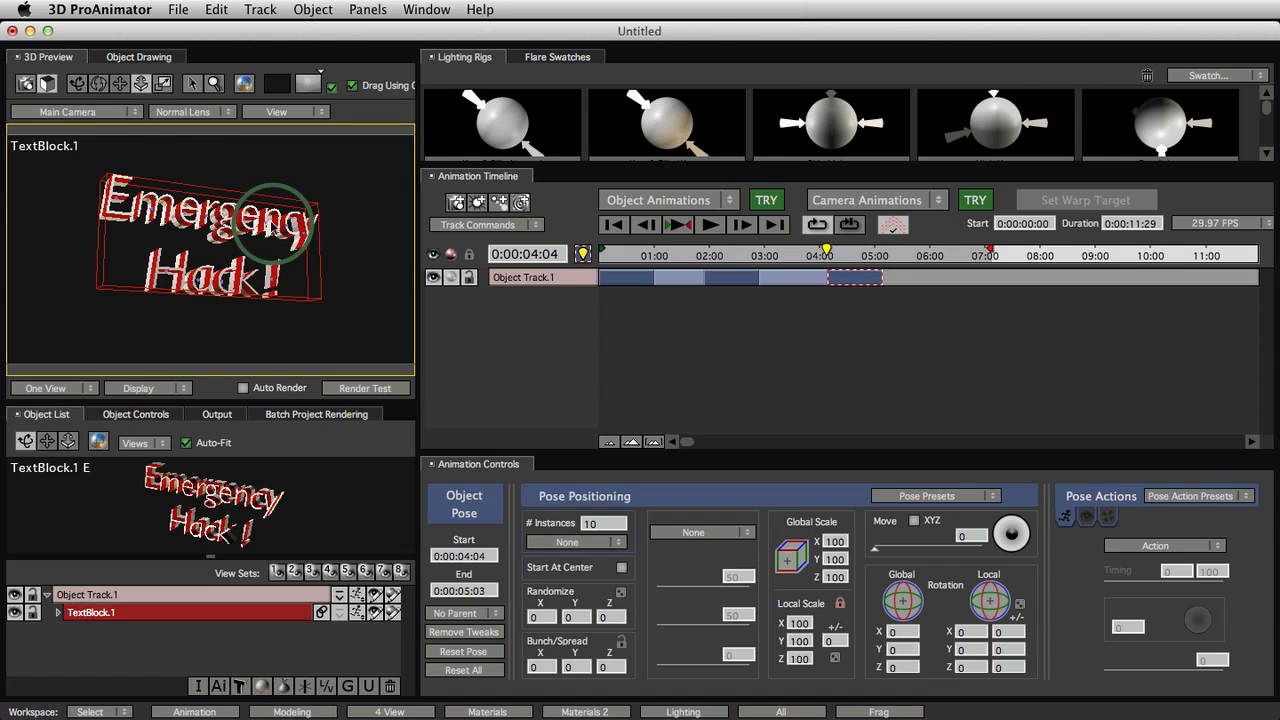
pyautogui.moveTo(273, 224); pyautogui.dragTo(390, 464)
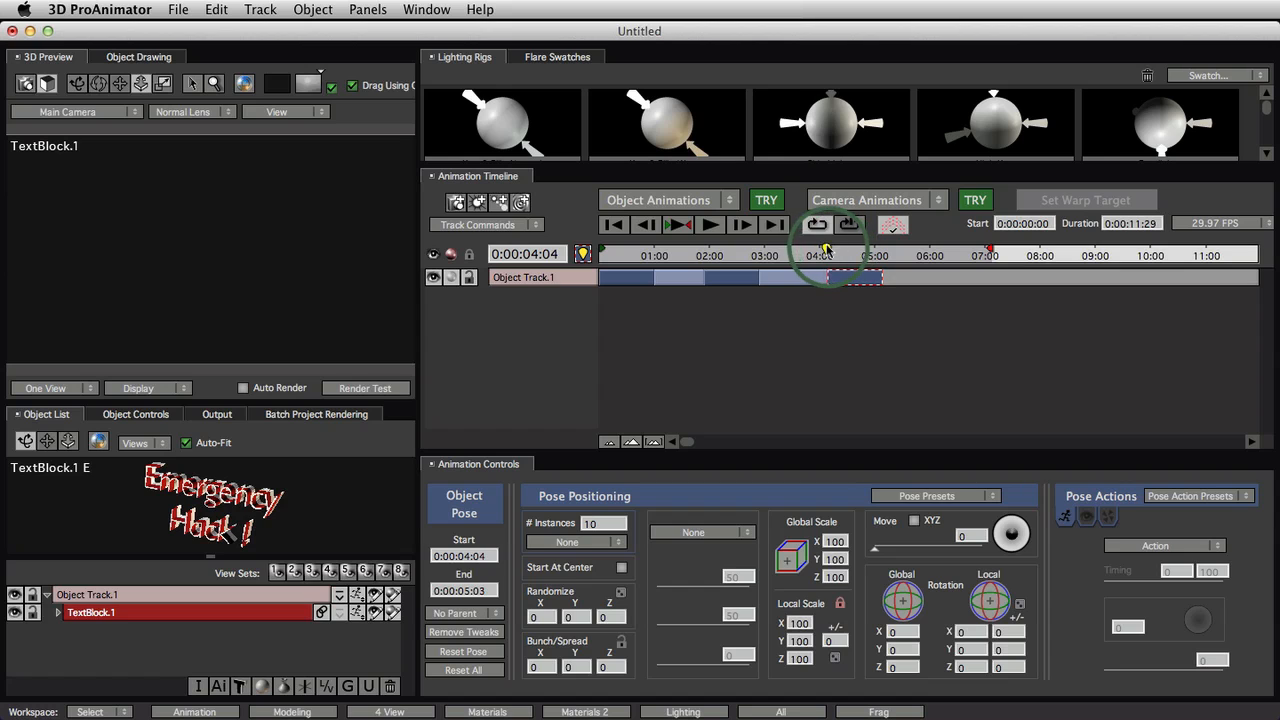
# Set the work area from about 0:00:00:20 to just after the third pose begins, and play it
pyautogui.moveTo(825, 248)
pyautogui.mouseDown()
pyautogui.moveTo(646, 286)
pyautogui.moveTo(826, 272)
pyautogui.moveTo(737, 251)
pyautogui.moveTo(602, 277)
pyautogui.mouseUp()
pyautogui.click(678, 226)
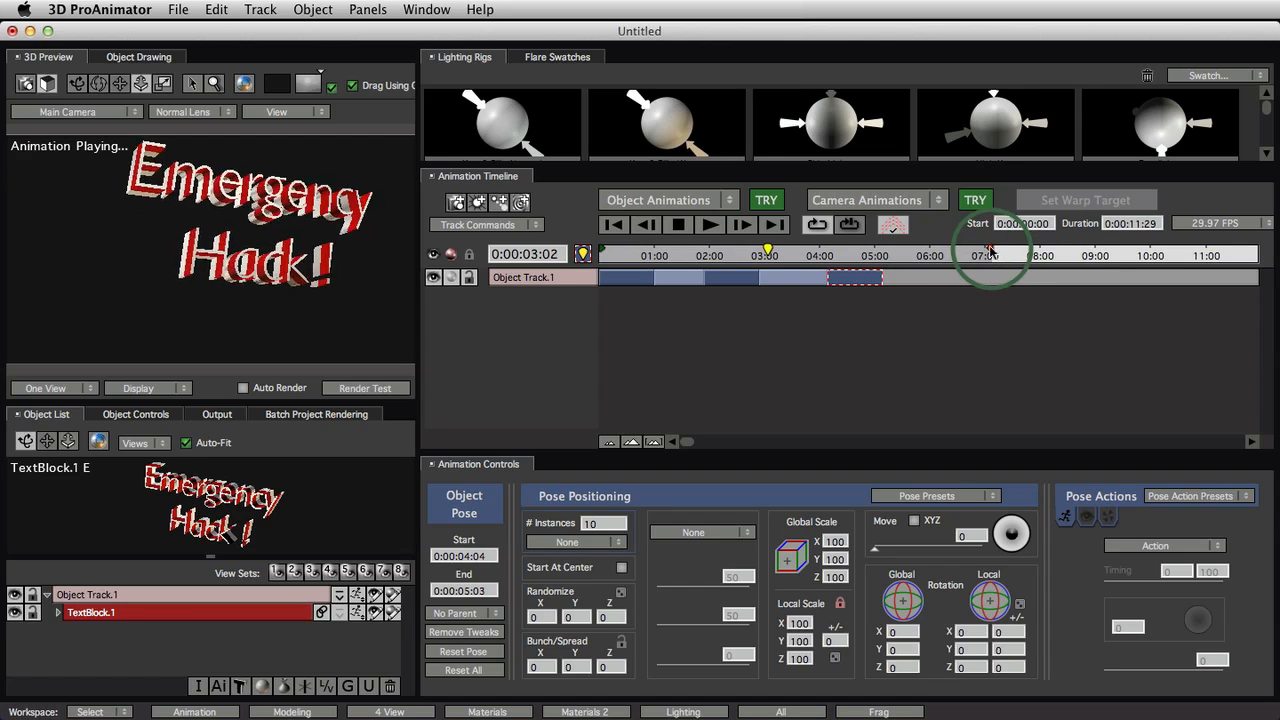
pyautogui.moveTo(990, 250); pyautogui.dragTo(845, 272)
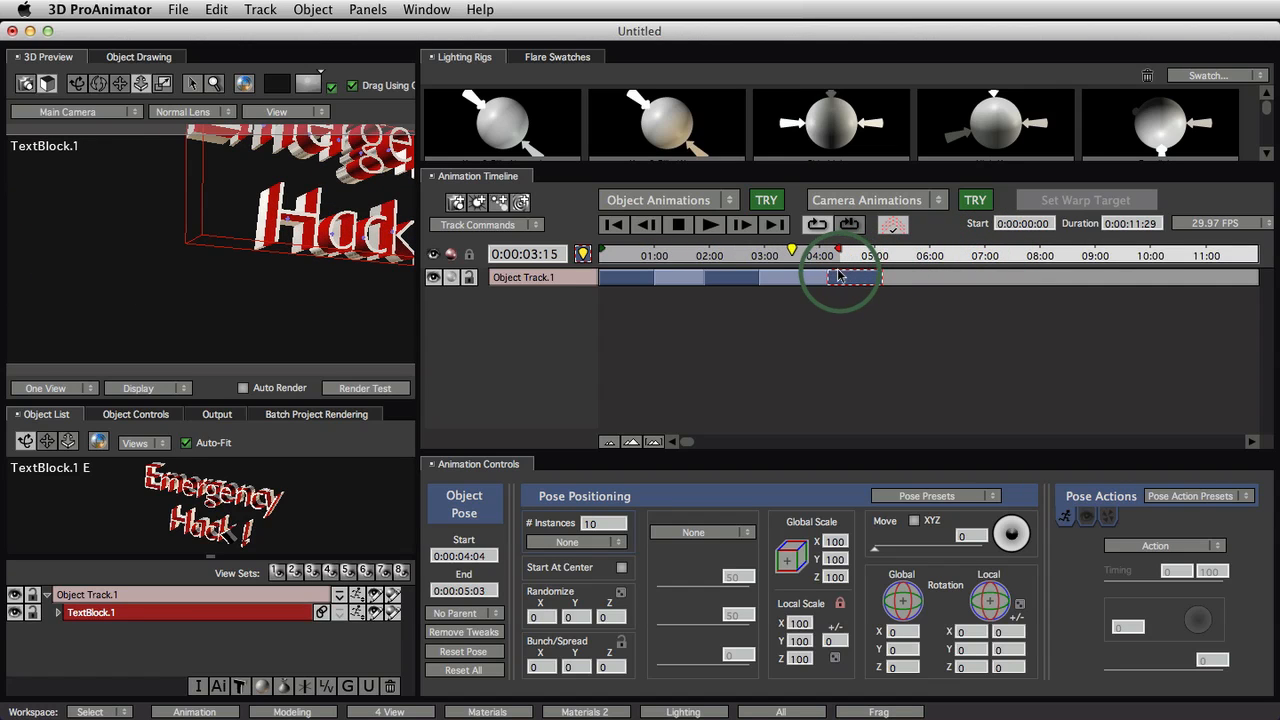
pyautogui.press('space')
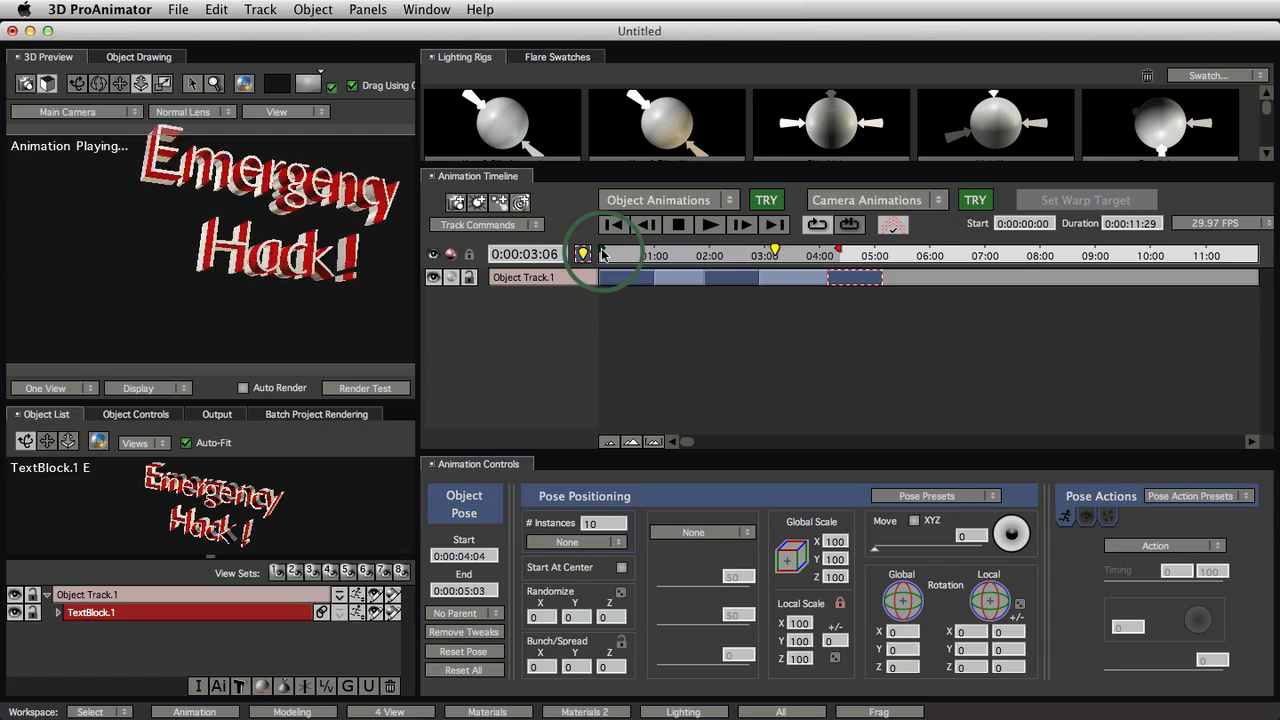
pyautogui.moveTo(604, 254); pyautogui.dragTo(631, 256)
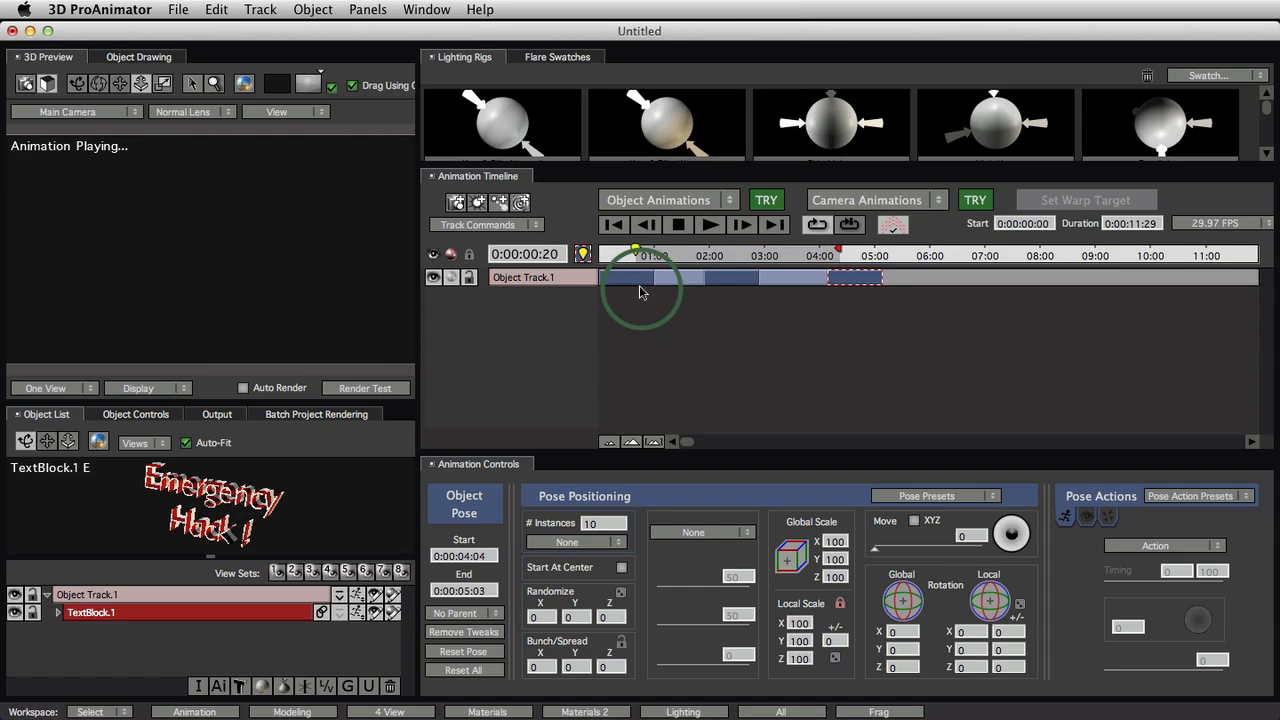
pyautogui.click(678, 226)
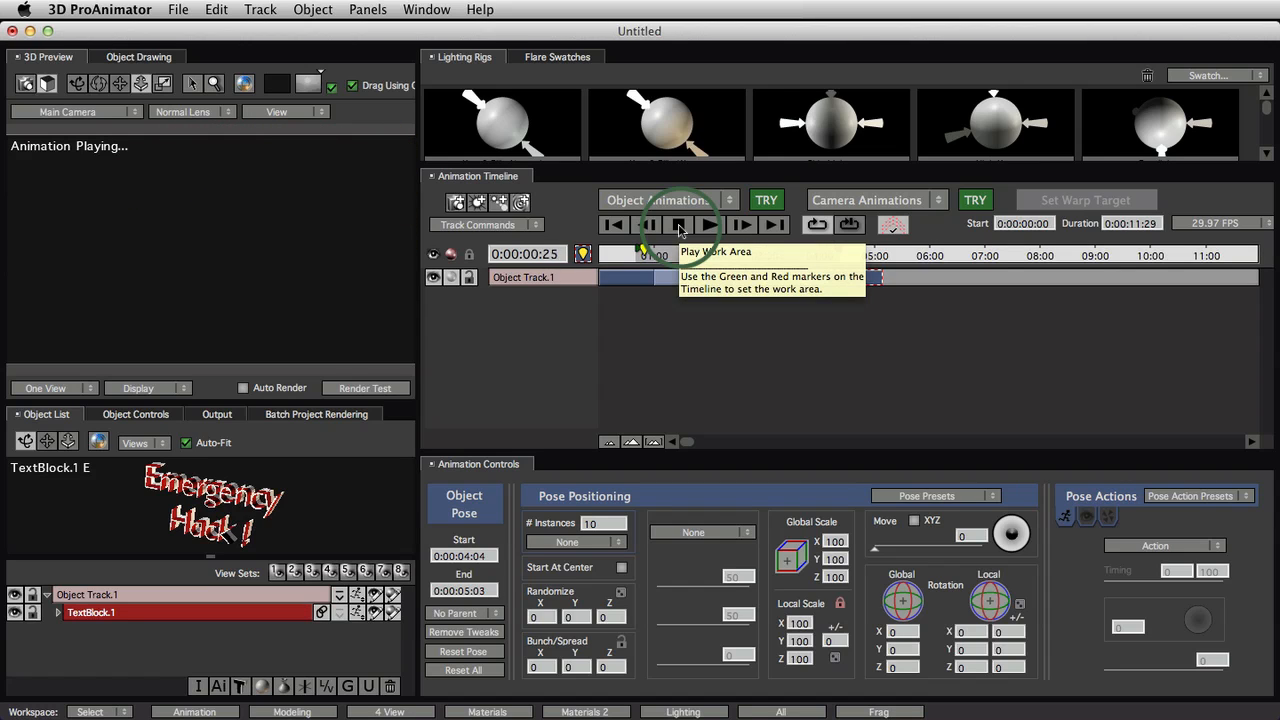
# Scrub through the timeline and replay the work area to examine the text's entrance, hold and exit
pyautogui.click(697, 349)
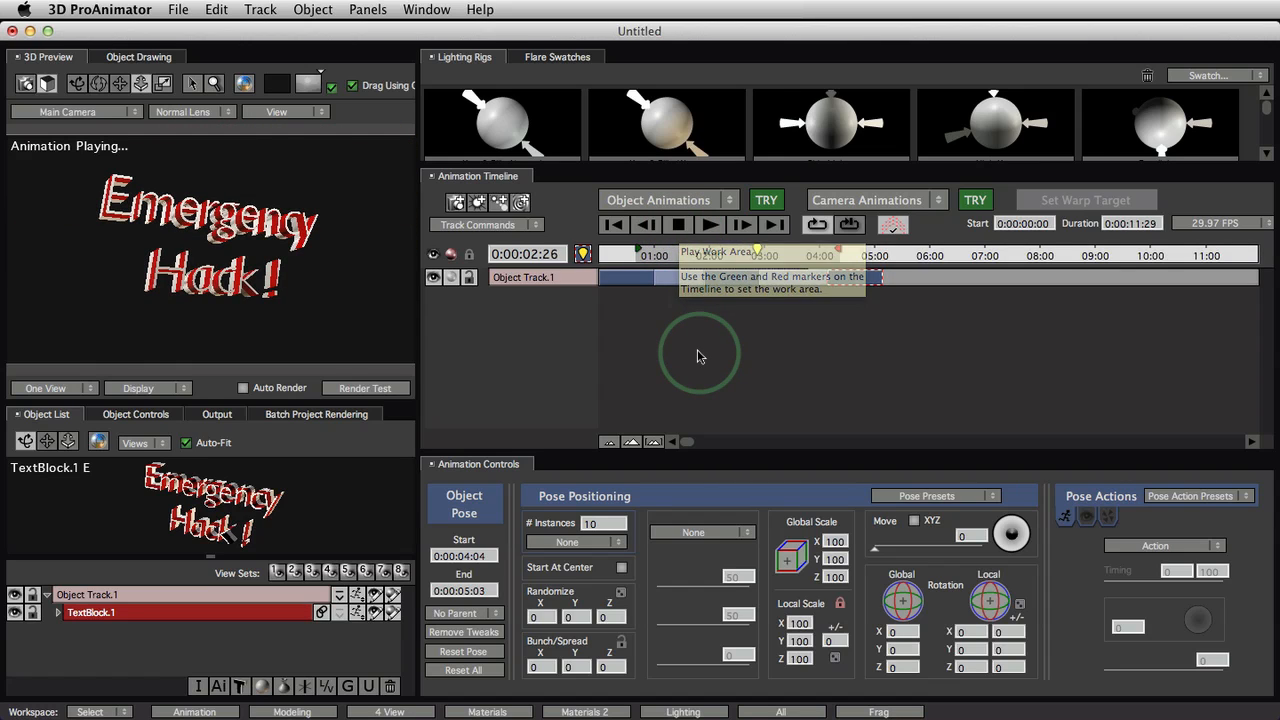
pyautogui.click(683, 224)
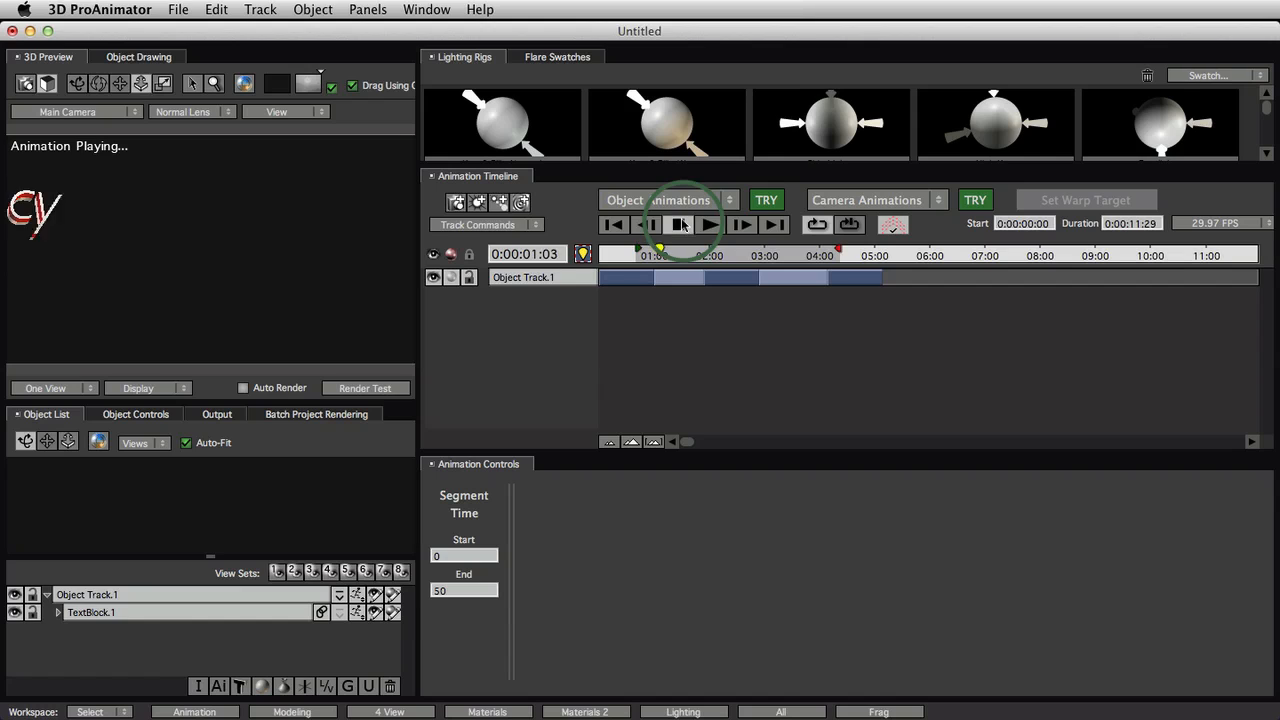
pyautogui.click(822, 252)
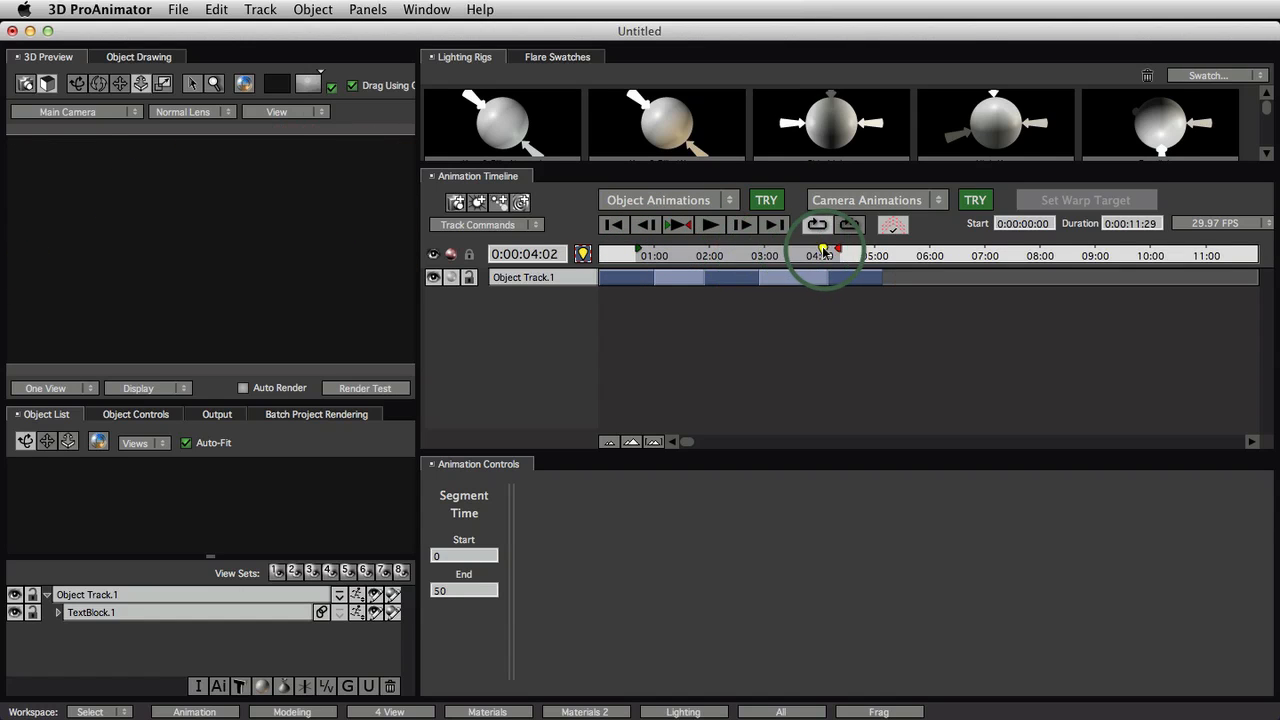
pyautogui.click(738, 254)
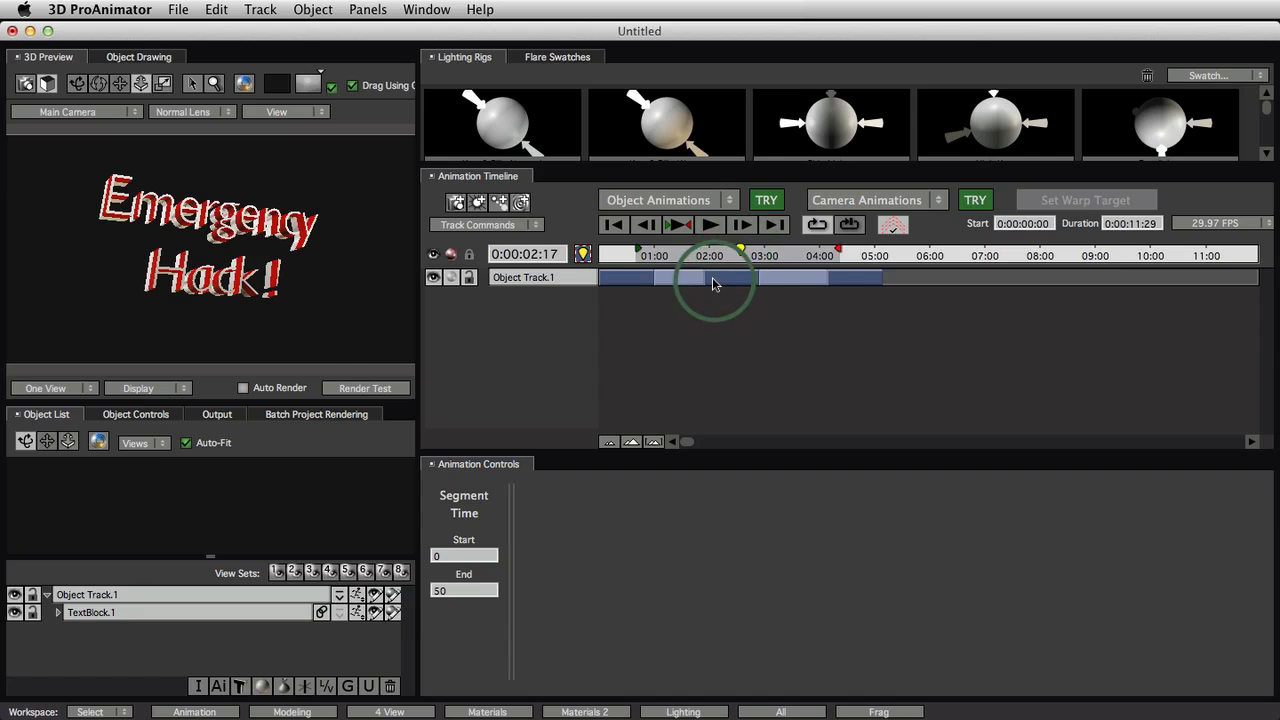
pyautogui.moveTo(727, 252); pyautogui.dragTo(643, 252)
pyautogui.click(680, 224)
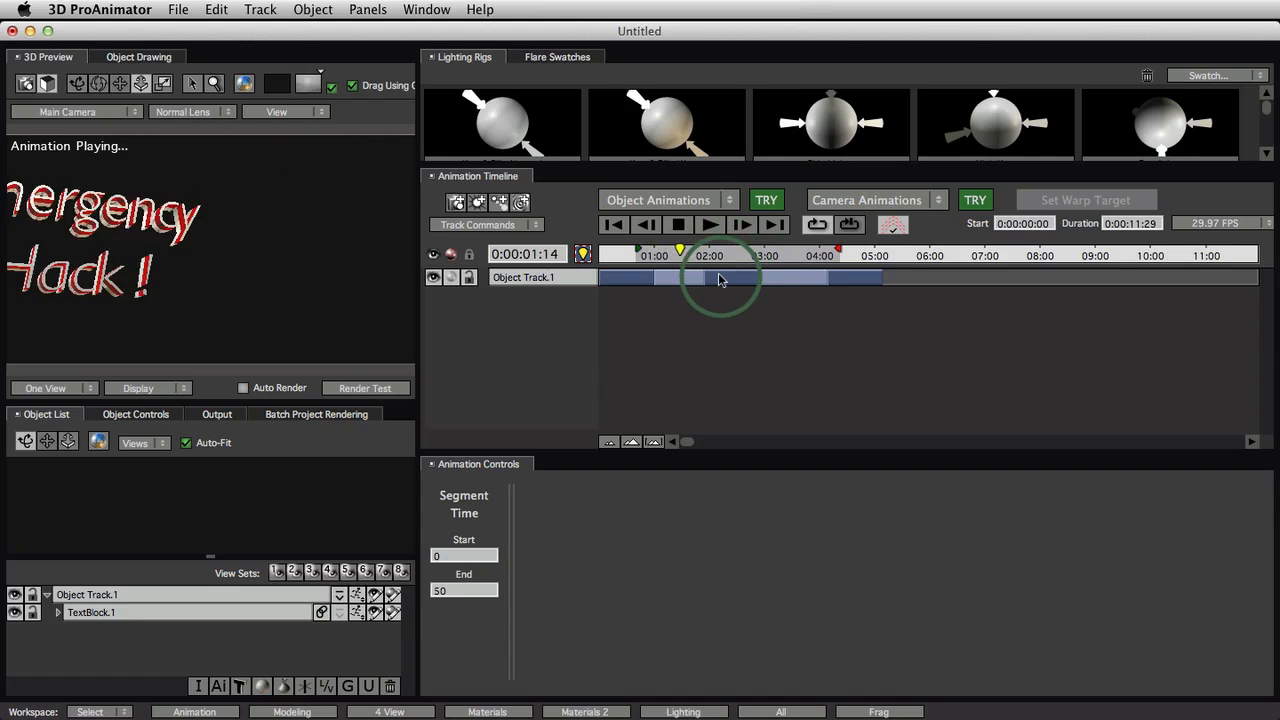
pyautogui.click(684, 228)
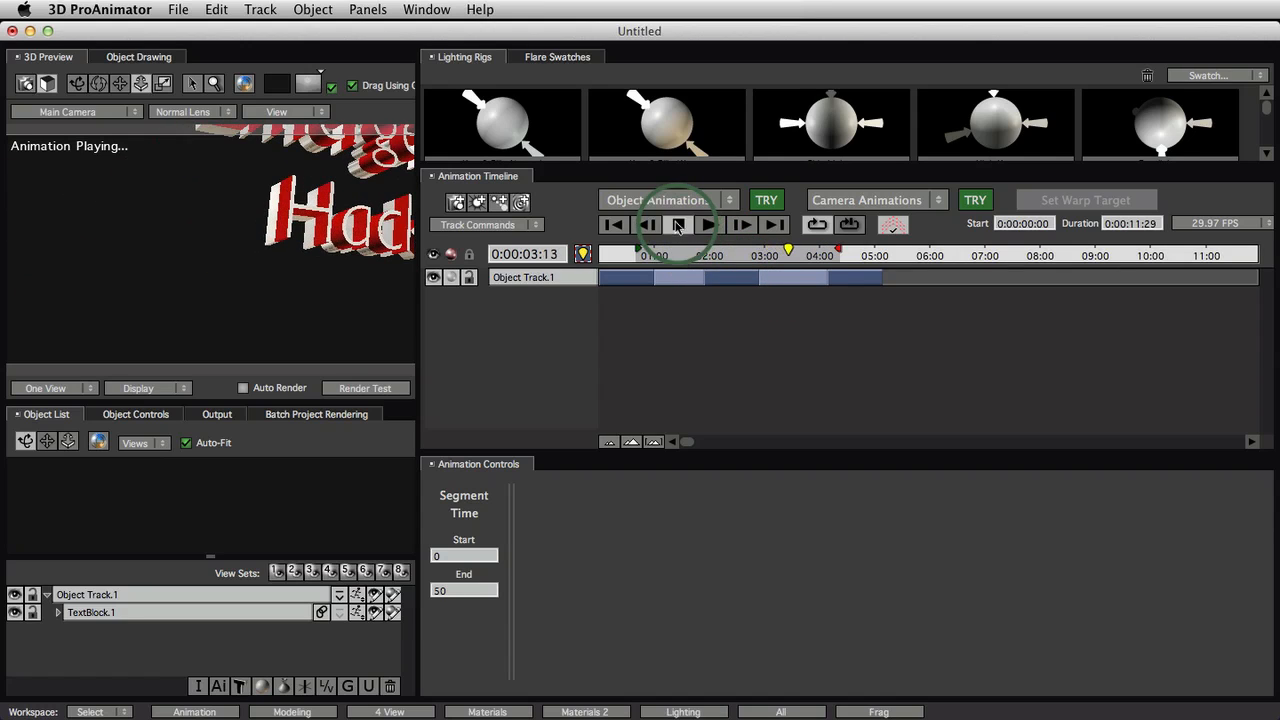
# Try a longer hold by extending the middle pose's end to 0:00:03:21, preview it, and return the end to 0:00:02:26
pyautogui.click(740, 280)
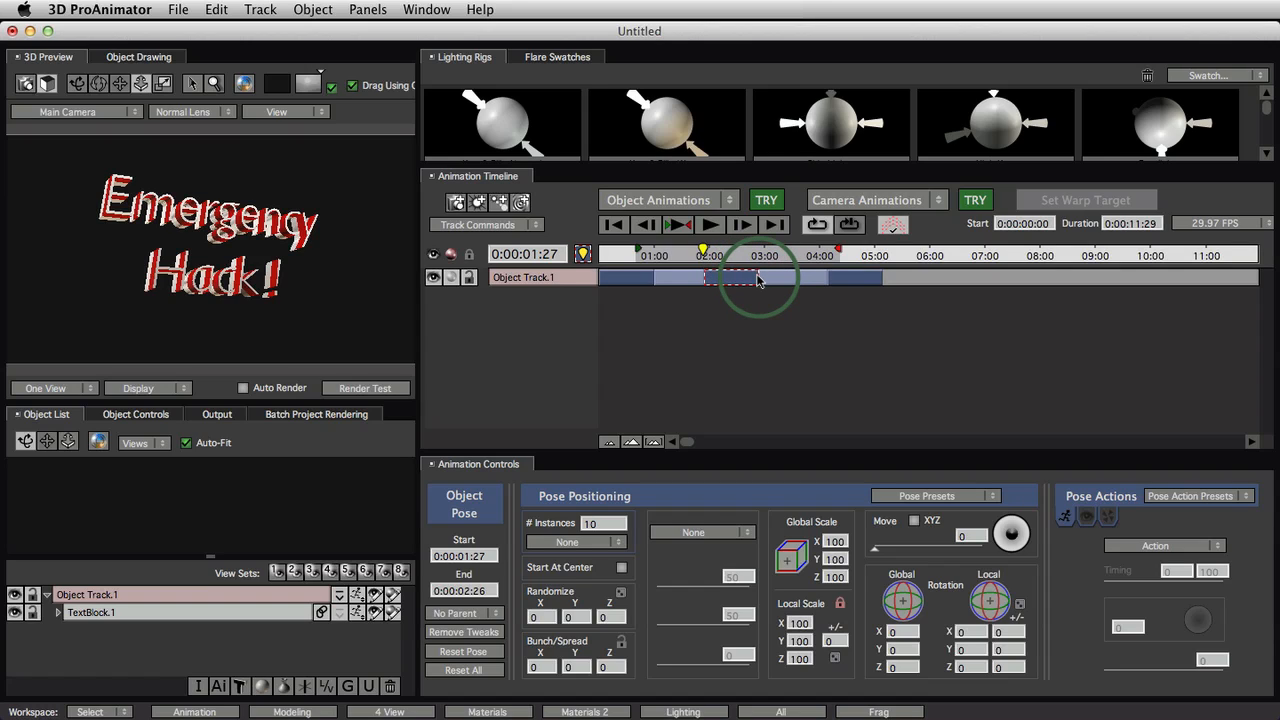
pyautogui.moveTo(758, 280); pyautogui.dragTo(805, 281)
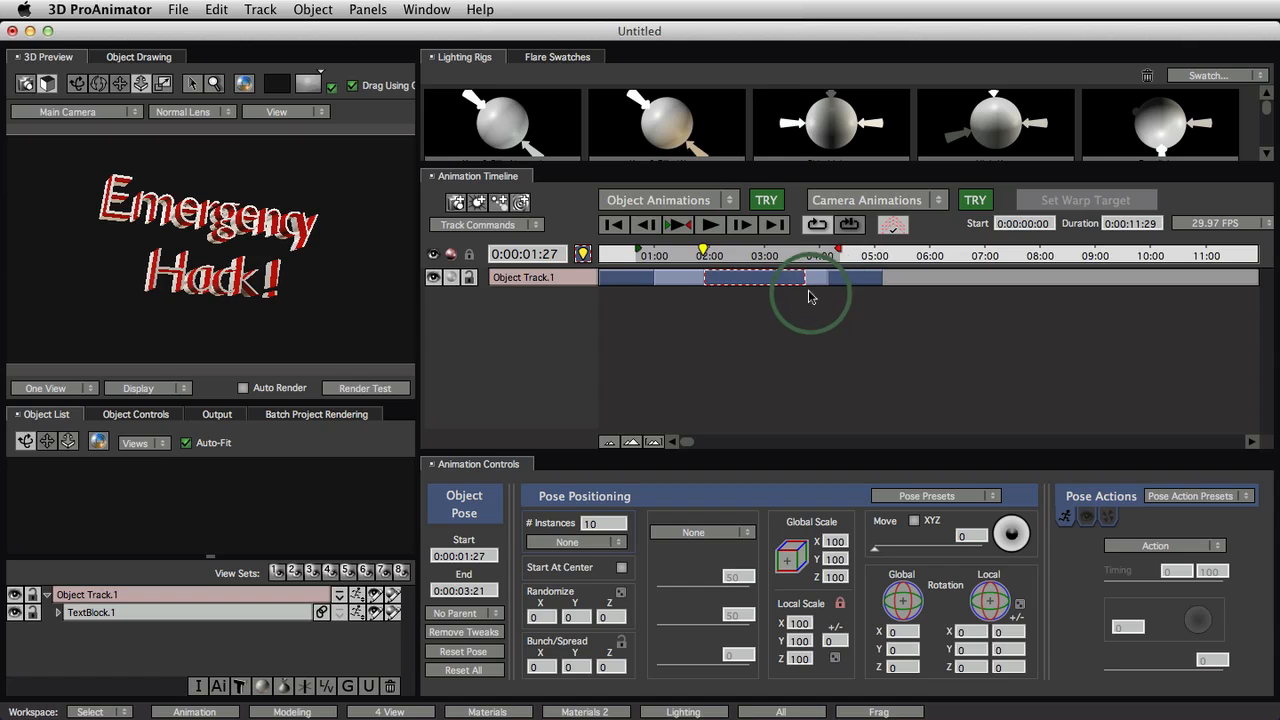
pyautogui.click(679, 226)
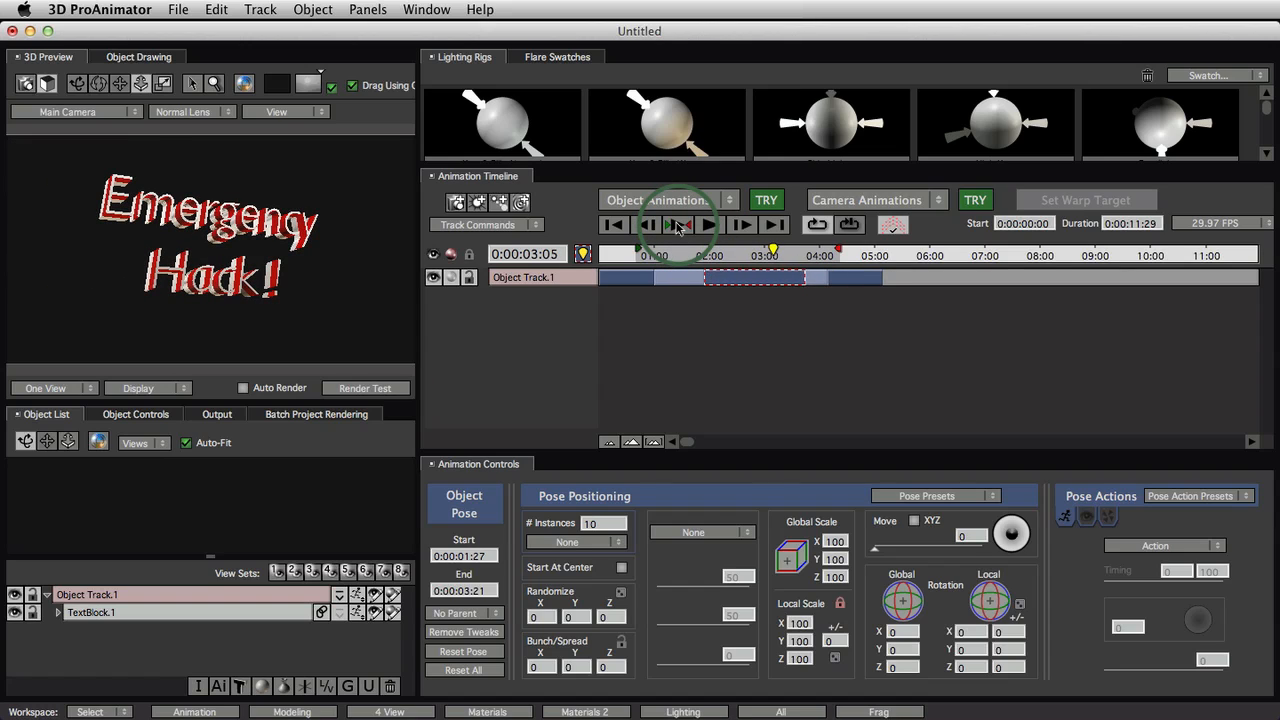
pyautogui.moveTo(804, 280); pyautogui.dragTo(759, 290)
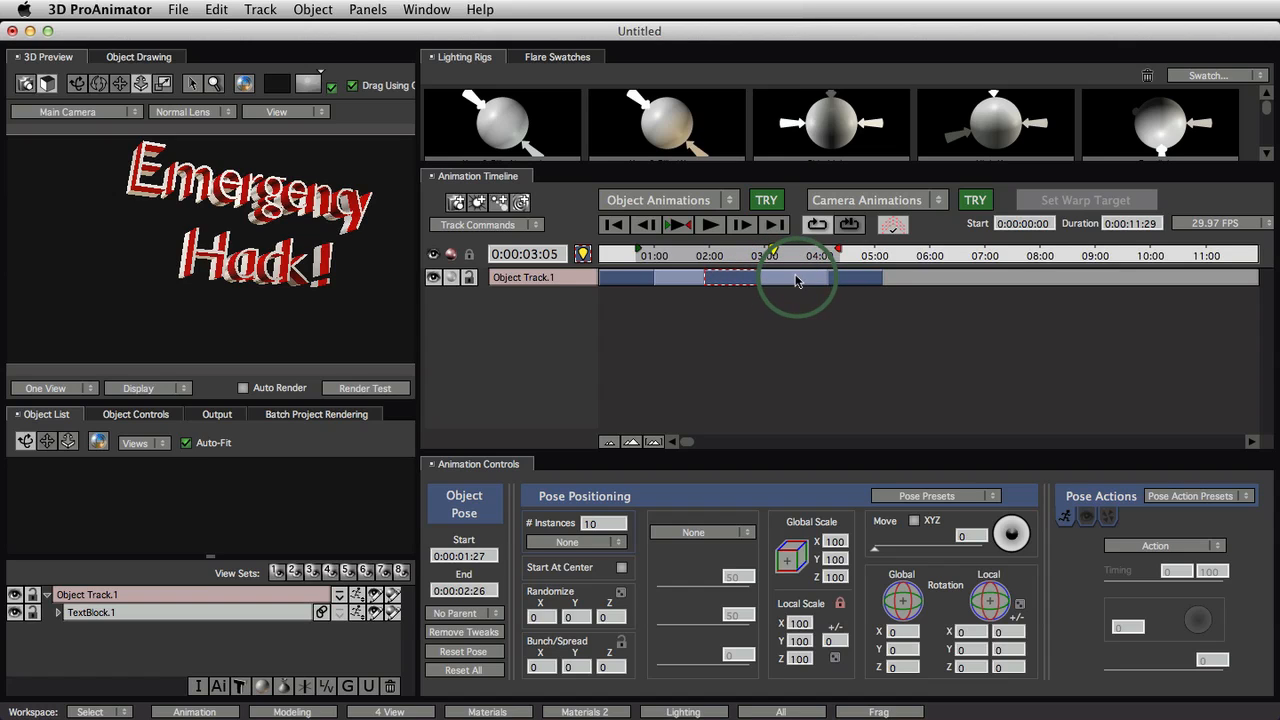
# Shift the second transition later so the last pose starts at 0:00:05:04, and play the work area extended past that pose
pyautogui.moveTo(773, 249); pyautogui.dragTo(799, 251)
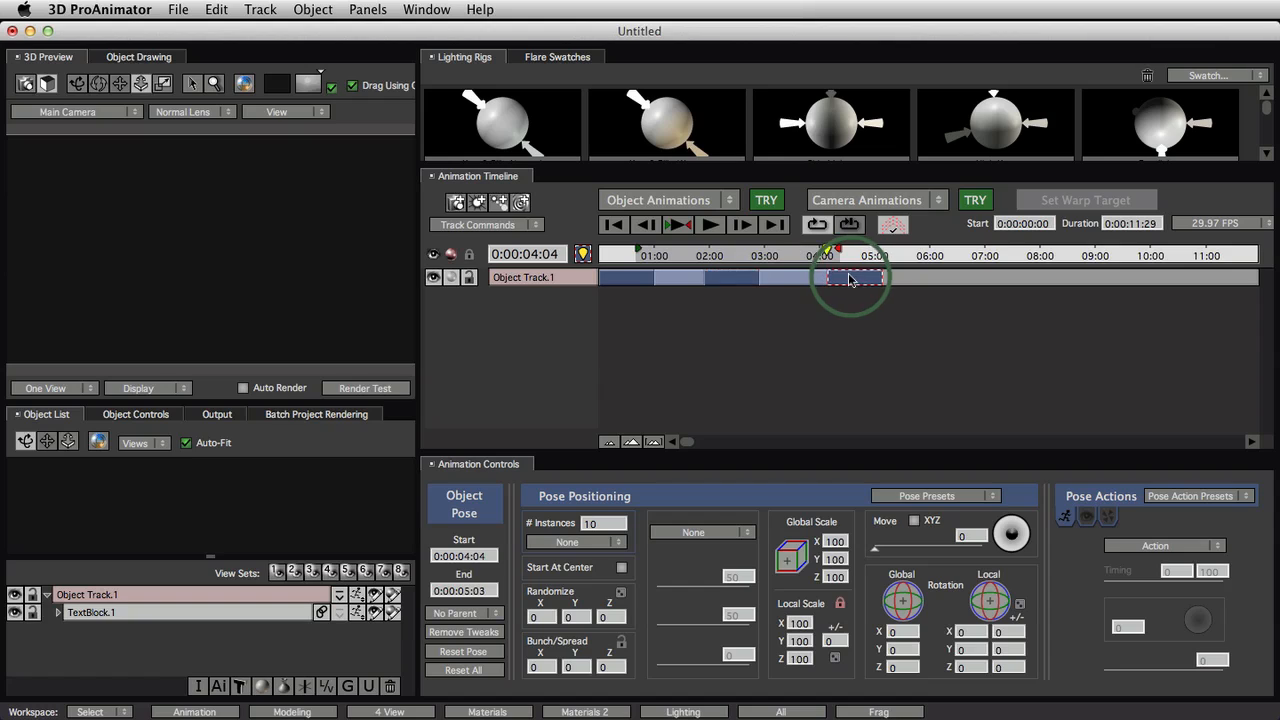
pyautogui.click(797, 278)
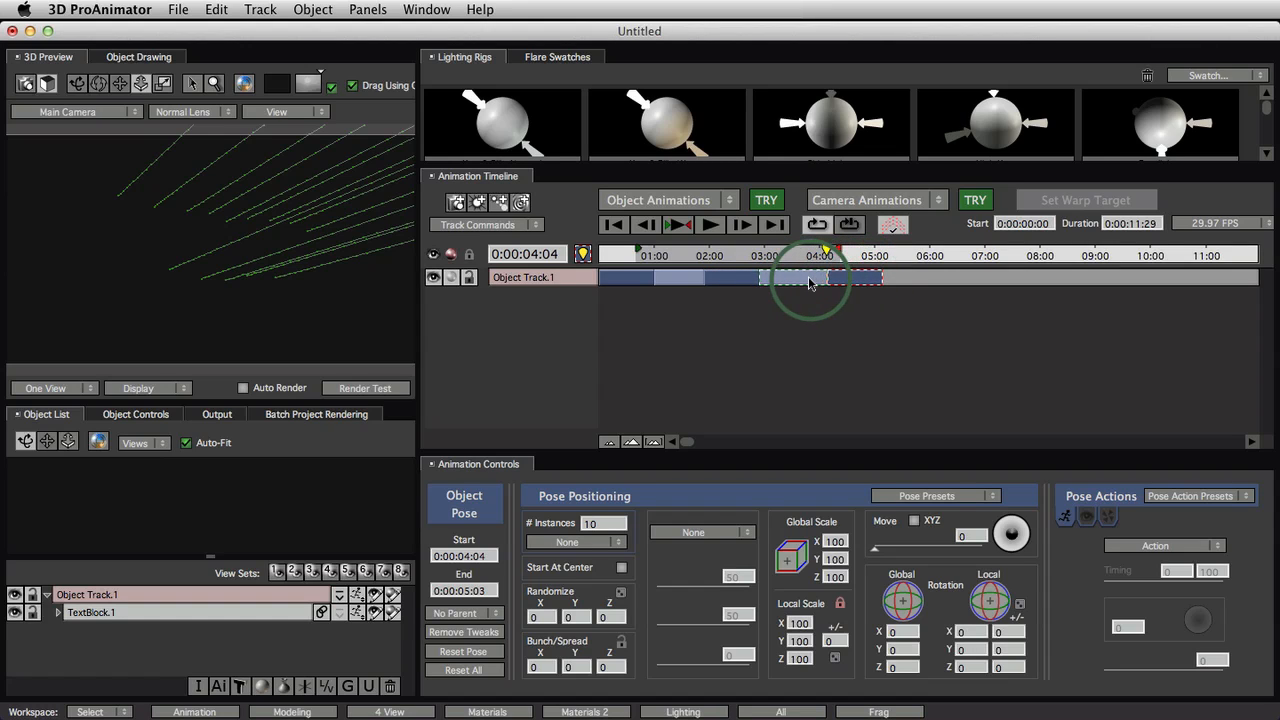
pyautogui.moveTo(797, 282); pyautogui.dragTo(839, 278)
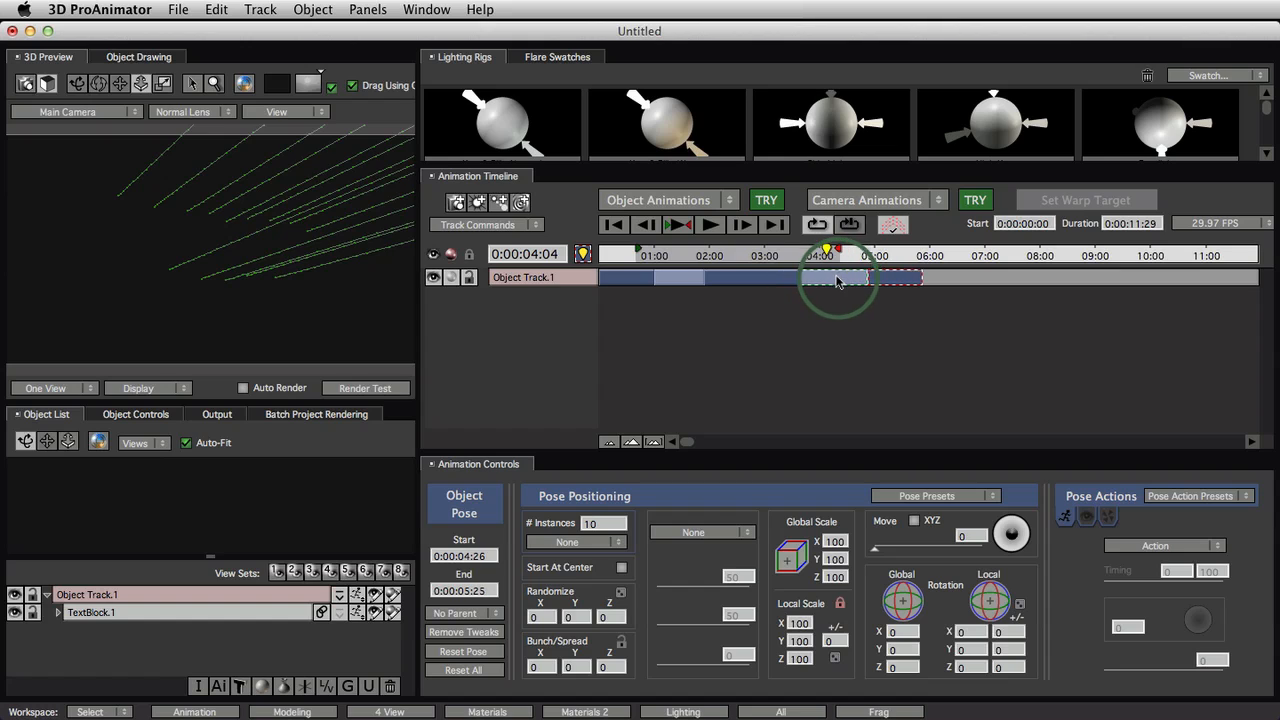
pyautogui.moveTo(764, 299); pyautogui.dragTo(835, 280)
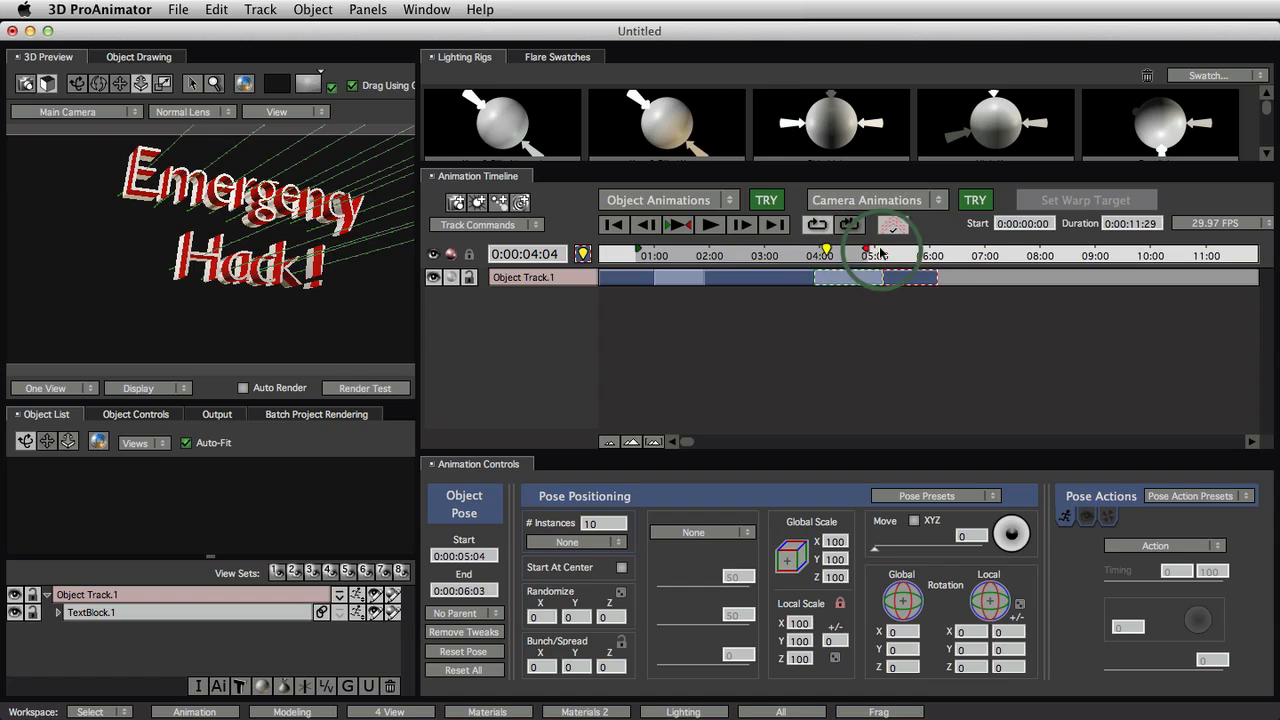
pyautogui.click(678, 224)
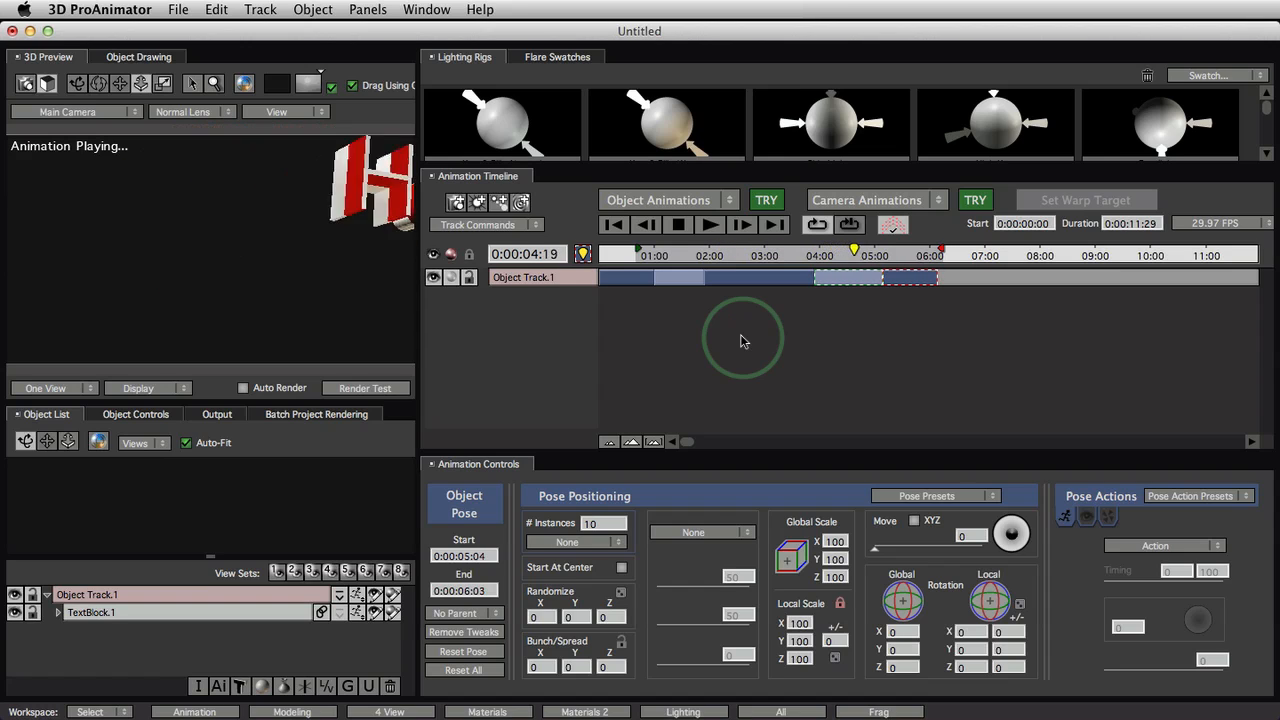
# Shorten the middle pose and second transition so the last pose starts at 0:00:03:01, and play the work area ending near 0:00:04:00
pyautogui.moveTo(840, 283); pyautogui.dragTo(749, 287)
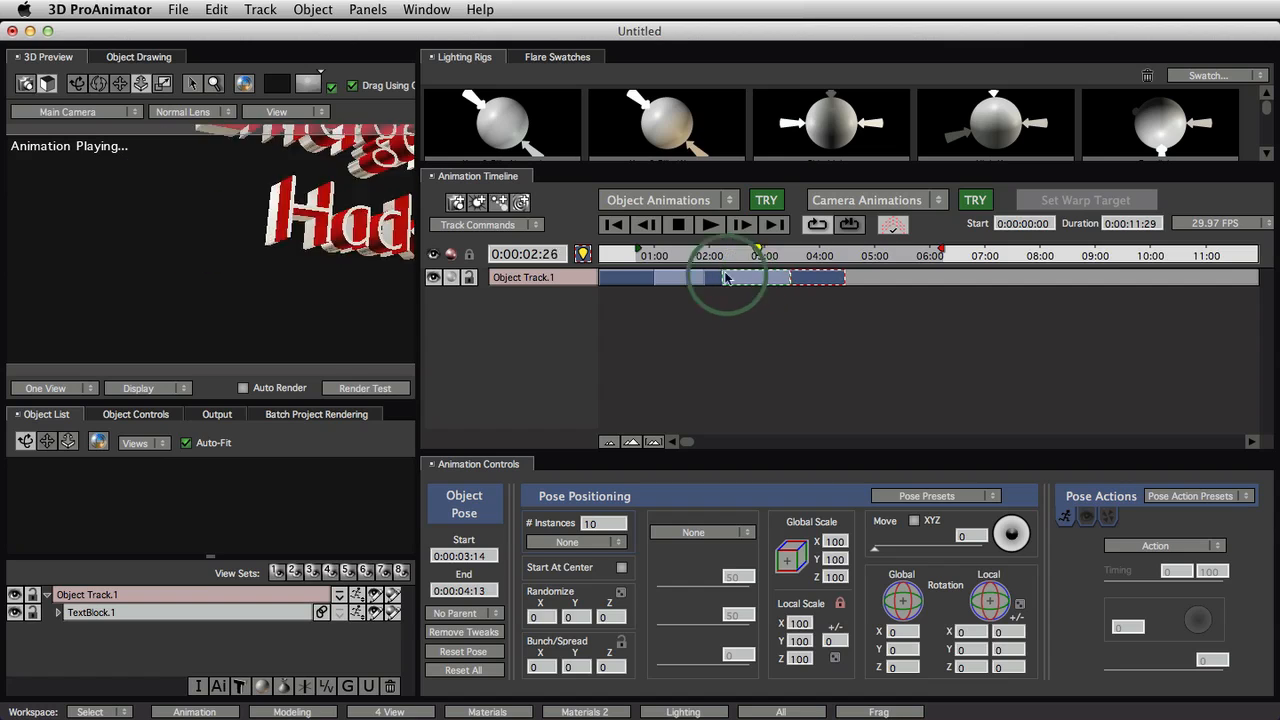
pyautogui.click(647, 256)
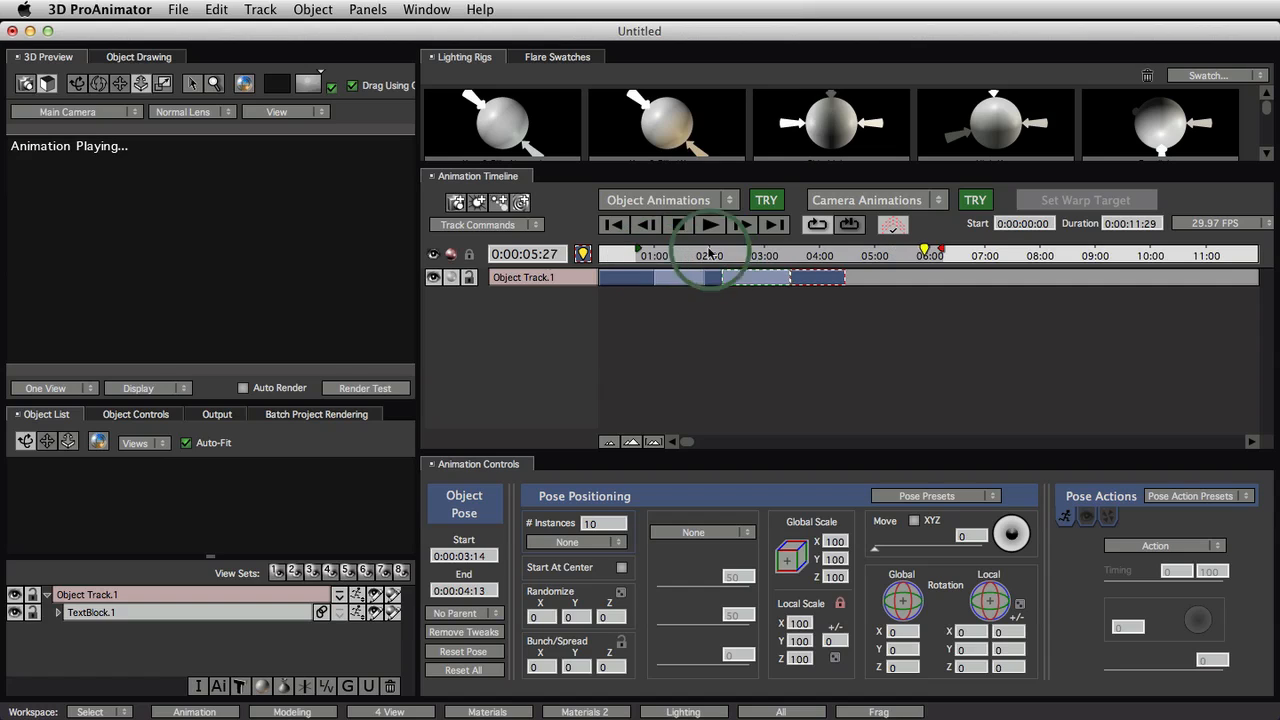
pyautogui.moveTo(940, 248)
pyautogui.mouseDown()
pyautogui.moveTo(823, 262)
pyautogui.moveTo(814, 284)
pyautogui.moveTo(765, 279)
pyautogui.moveTo(829, 279)
pyautogui.moveTo(805, 283)
pyautogui.mouseUp()
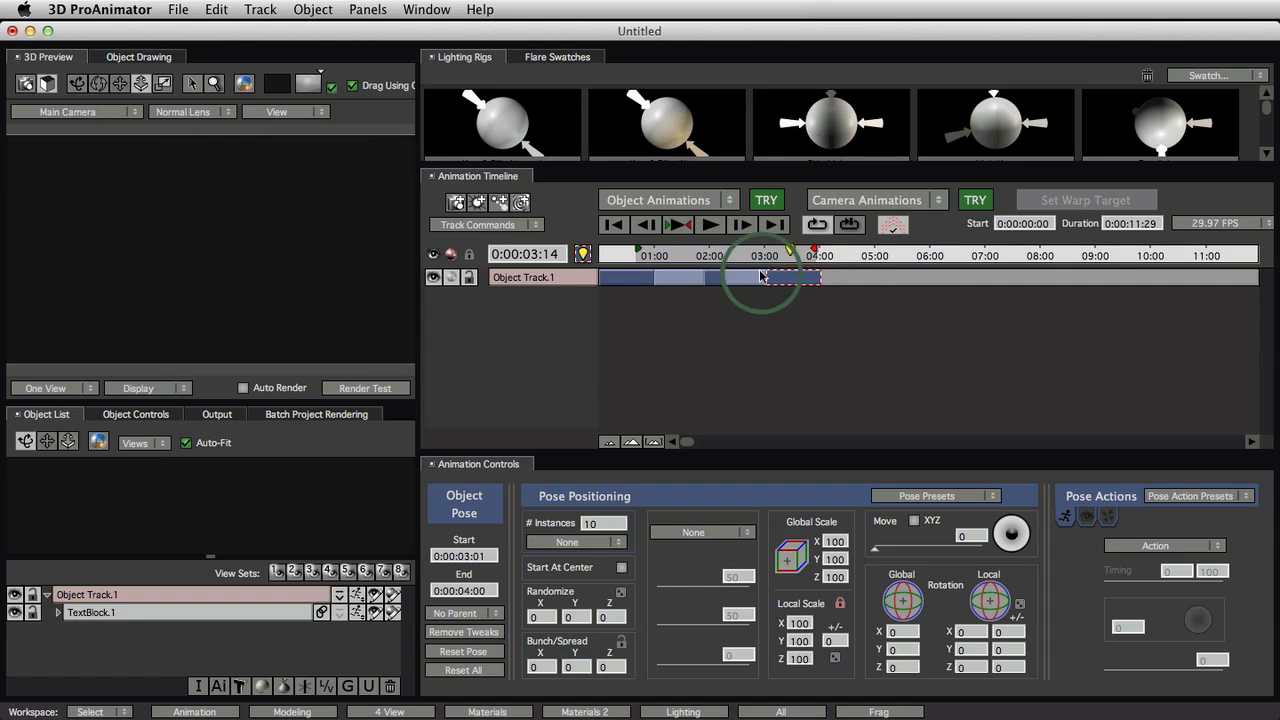
pyautogui.click(678, 224)
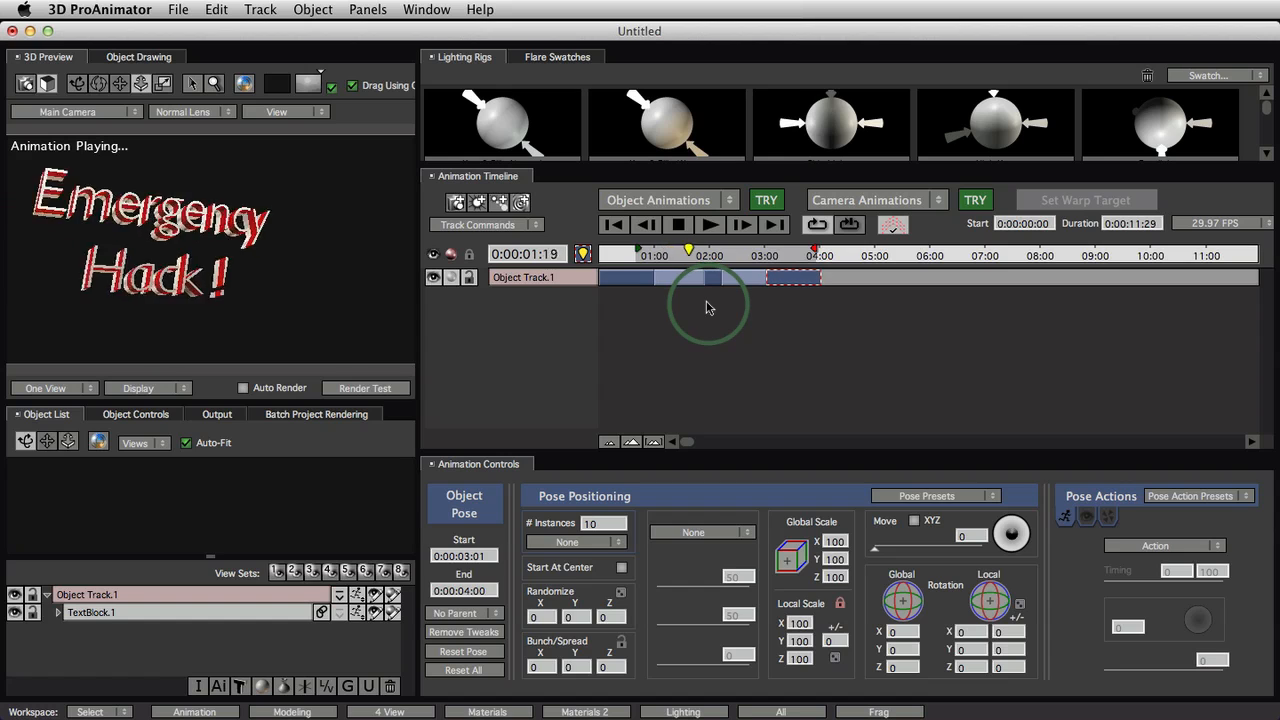
# Replay the work area to examine the shortened animation, and stop playback at 0:00:01:22
pyautogui.click(678, 224)
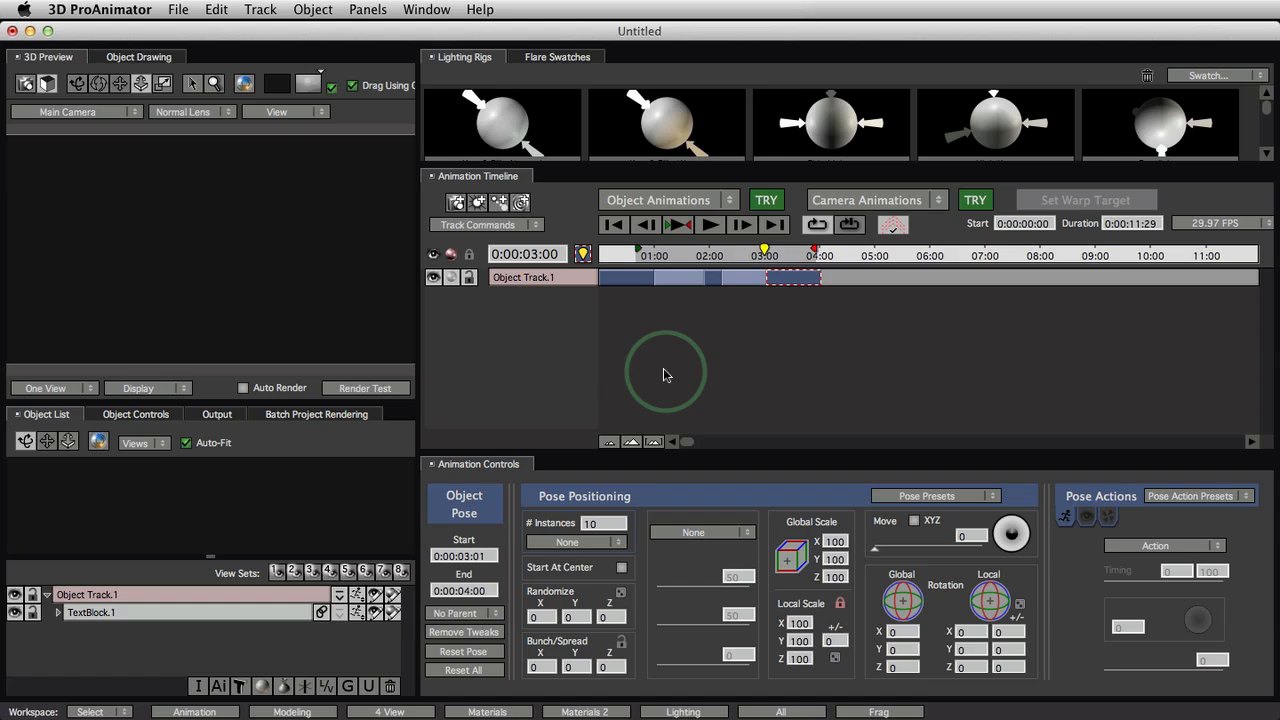
pyautogui.click(652, 254)
pyautogui.click(678, 224)
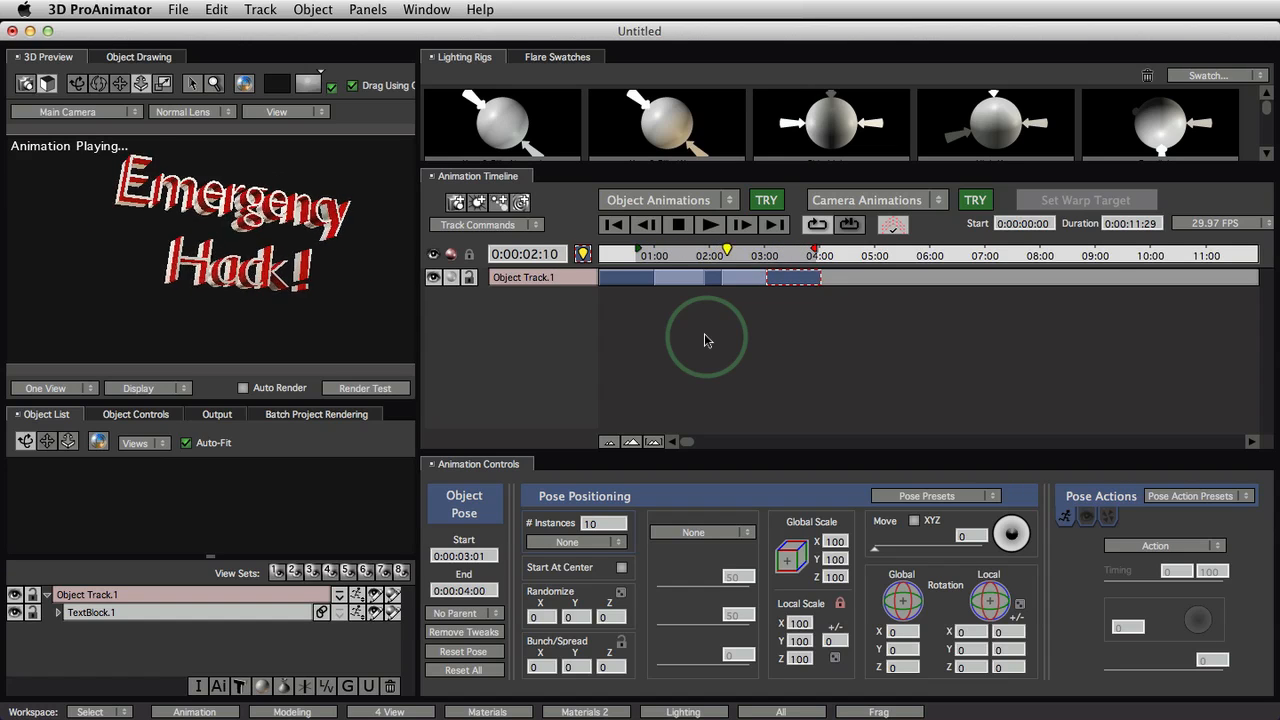
pyautogui.click(680, 226)
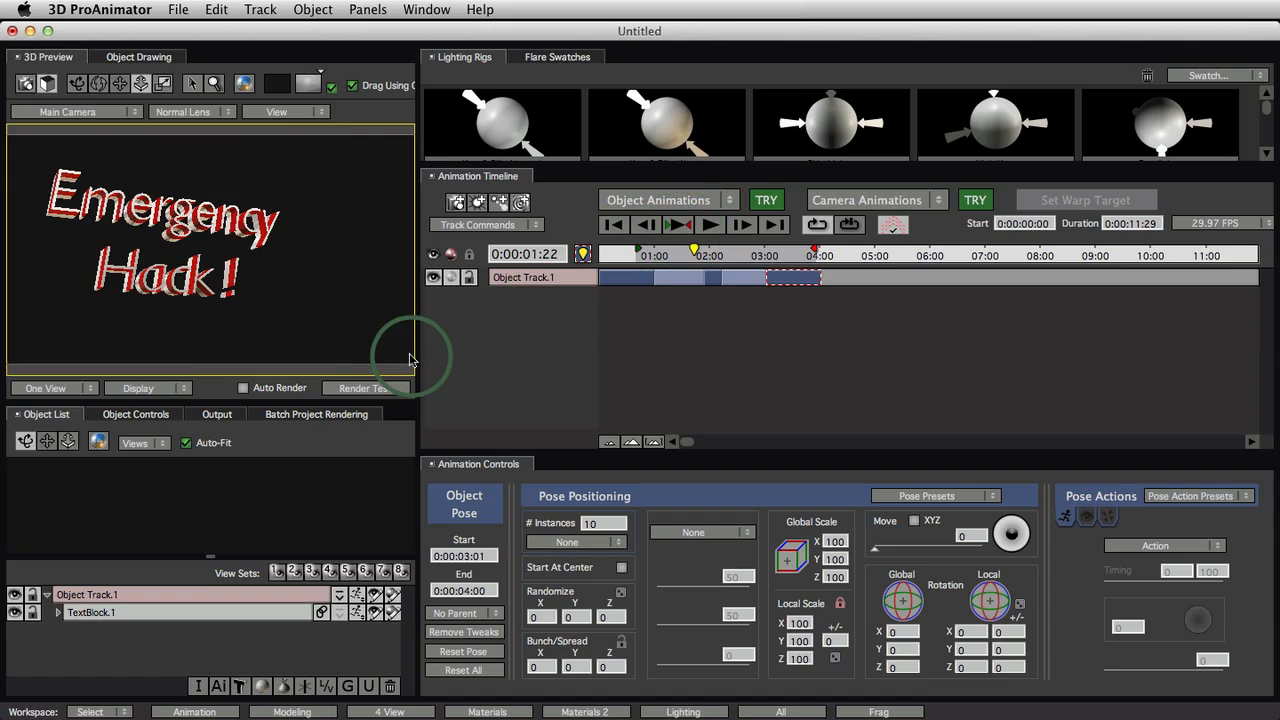
# Render the current frame at 1280 x 720, close the rendered image, and examine the available output resolution presets
pyautogui.click(226, 416)
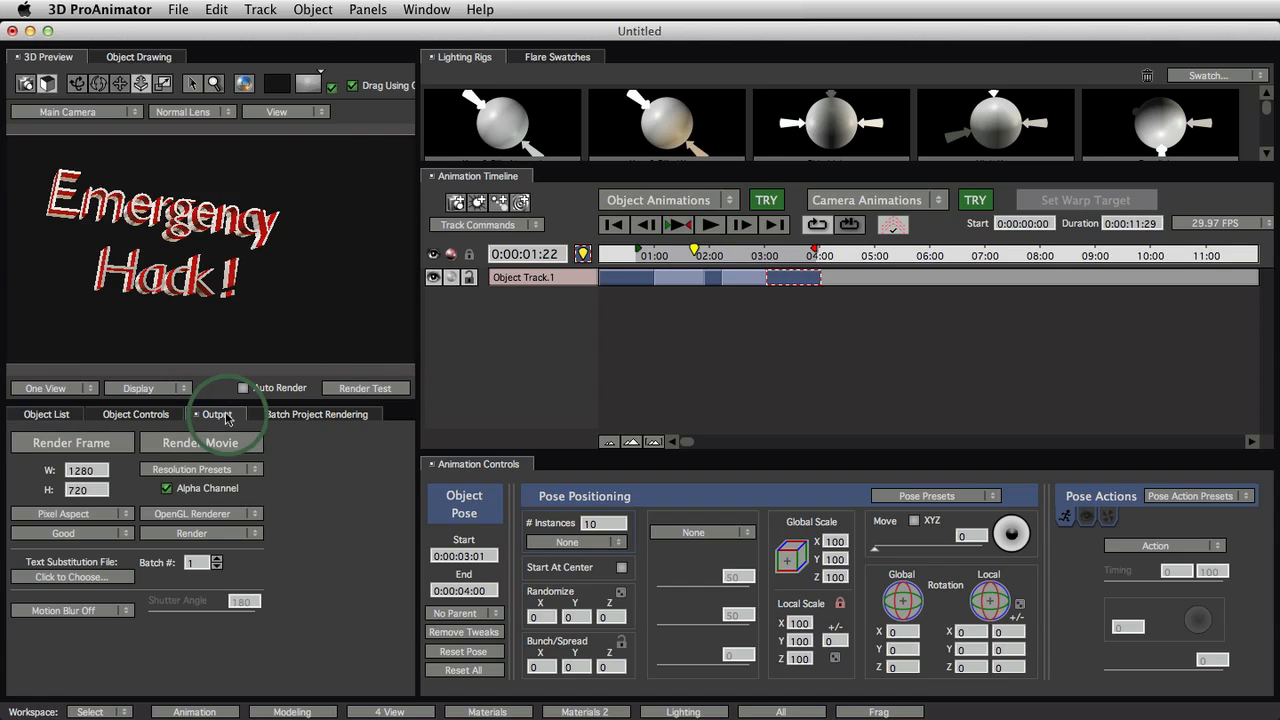
pyautogui.click(112, 445)
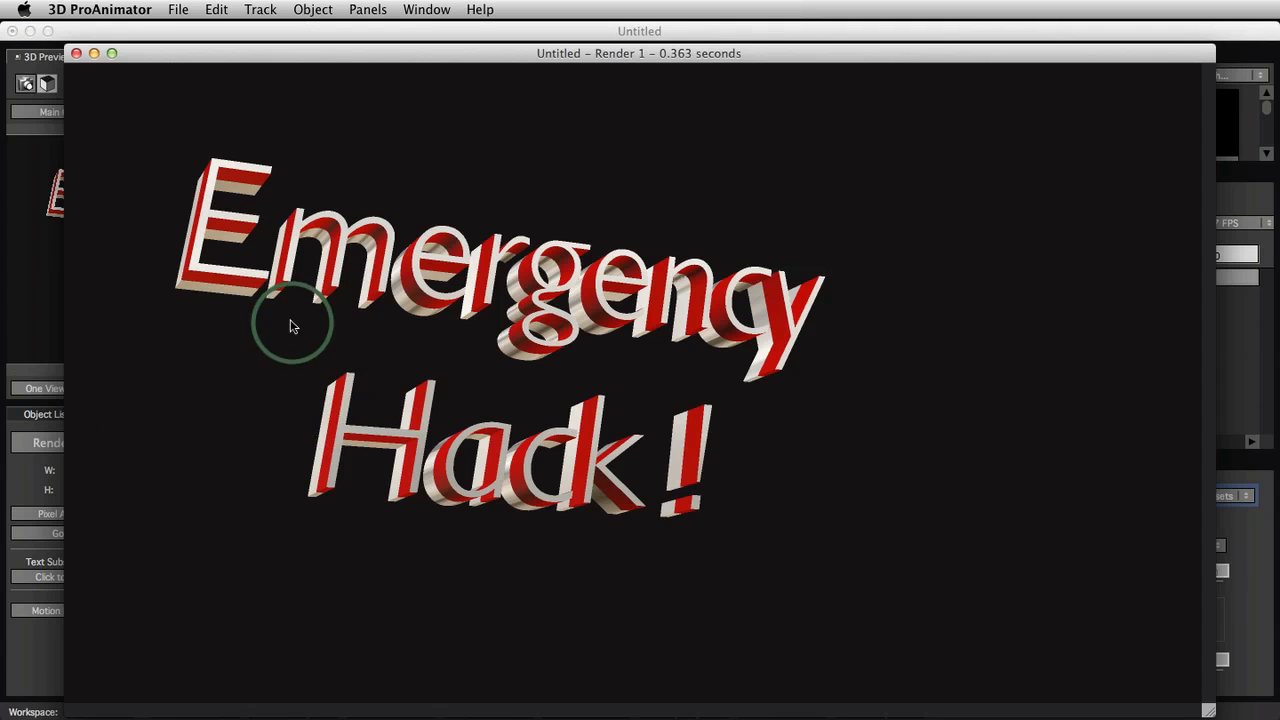
pyautogui.click(77, 54)
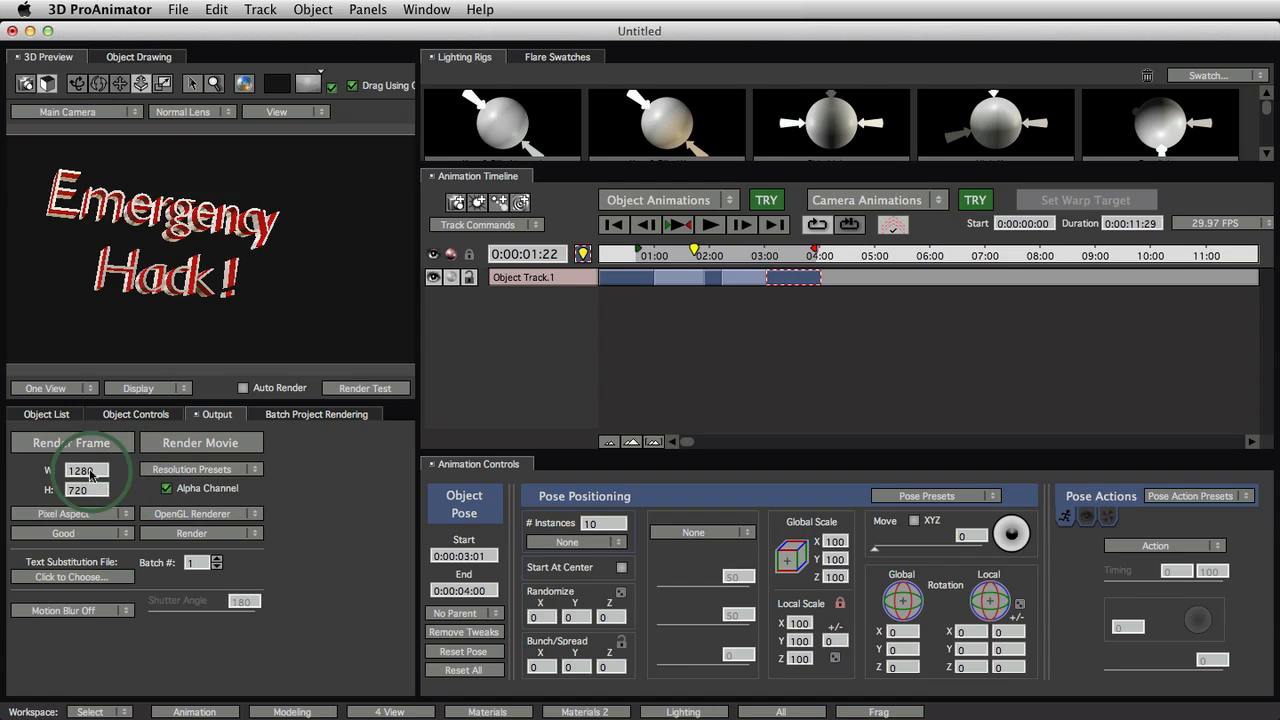
pyautogui.click(187, 471)
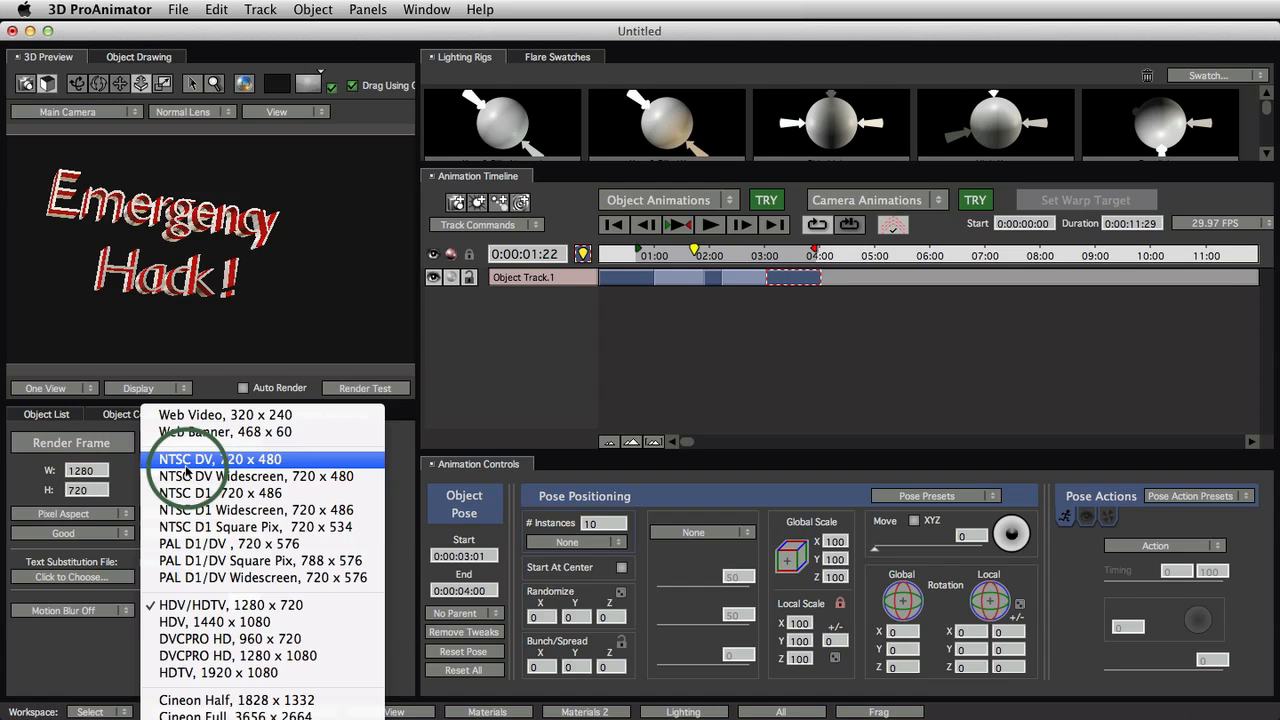
pyautogui.click(90, 665)
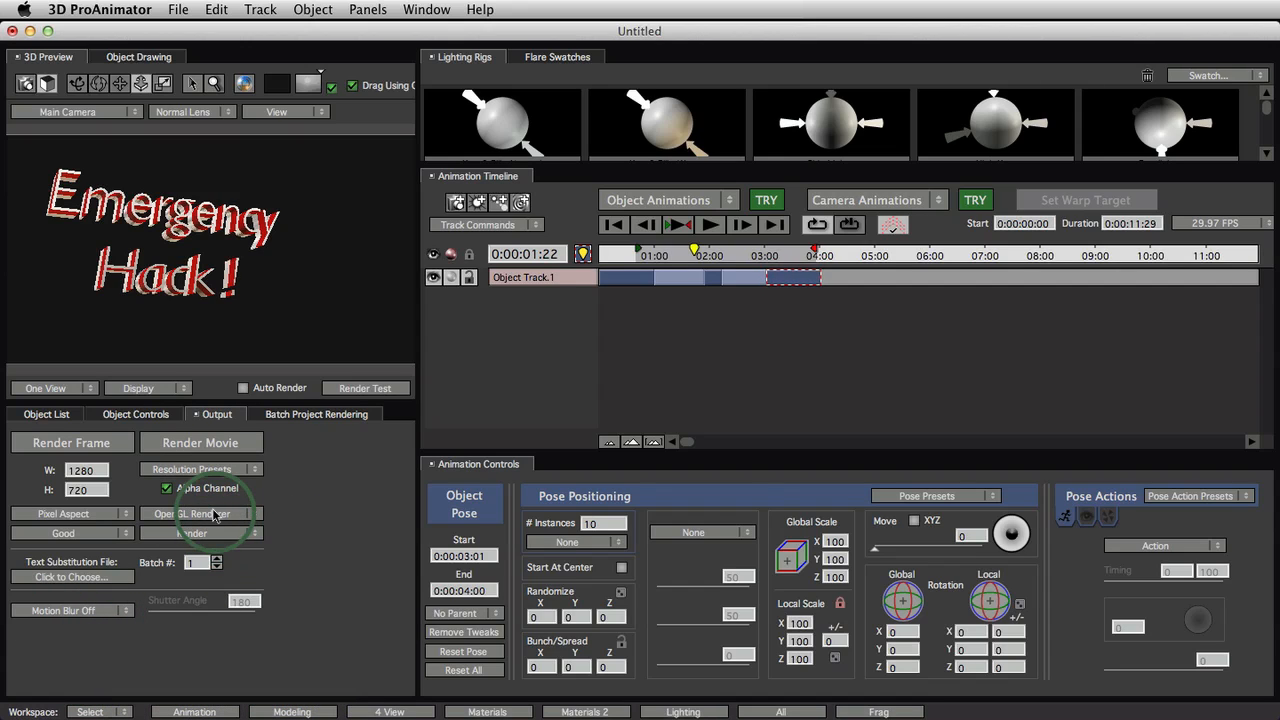
# Try a QuickTime movie render into the Renderings folder, and cancel it at the choice between H.264 and Lossless encoding
pyautogui.click(249, 448)
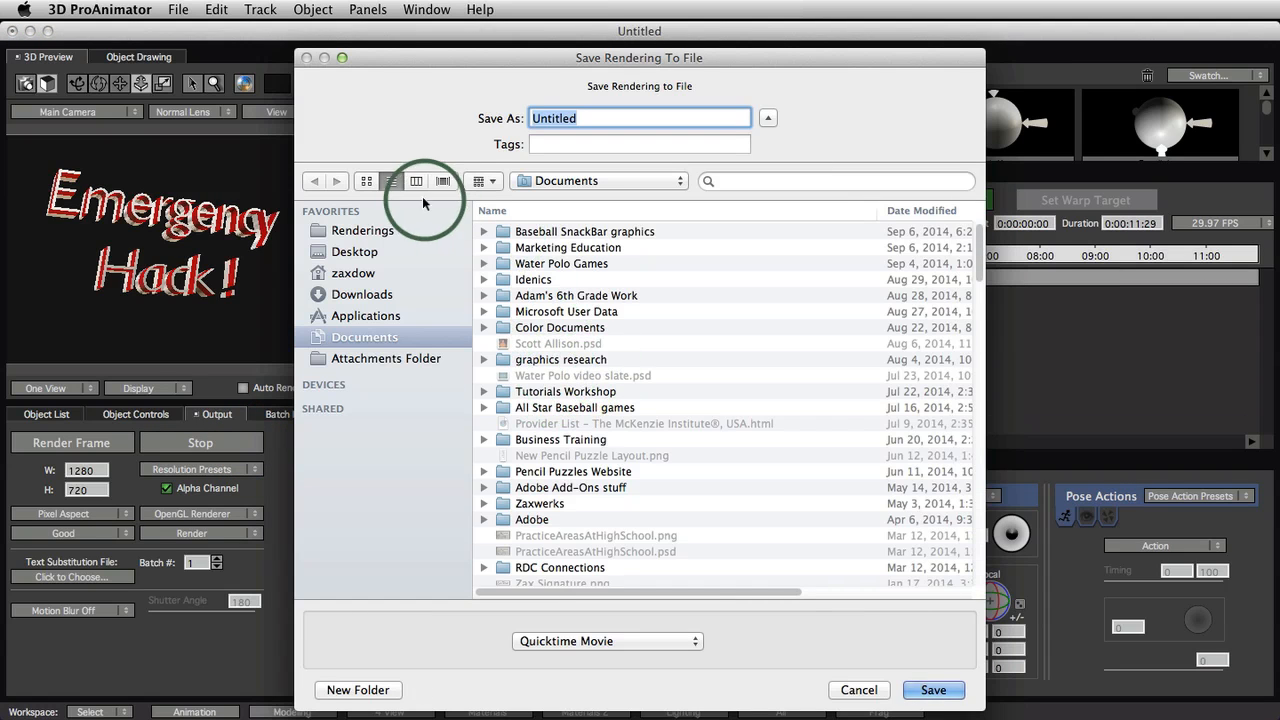
pyautogui.click(351, 231)
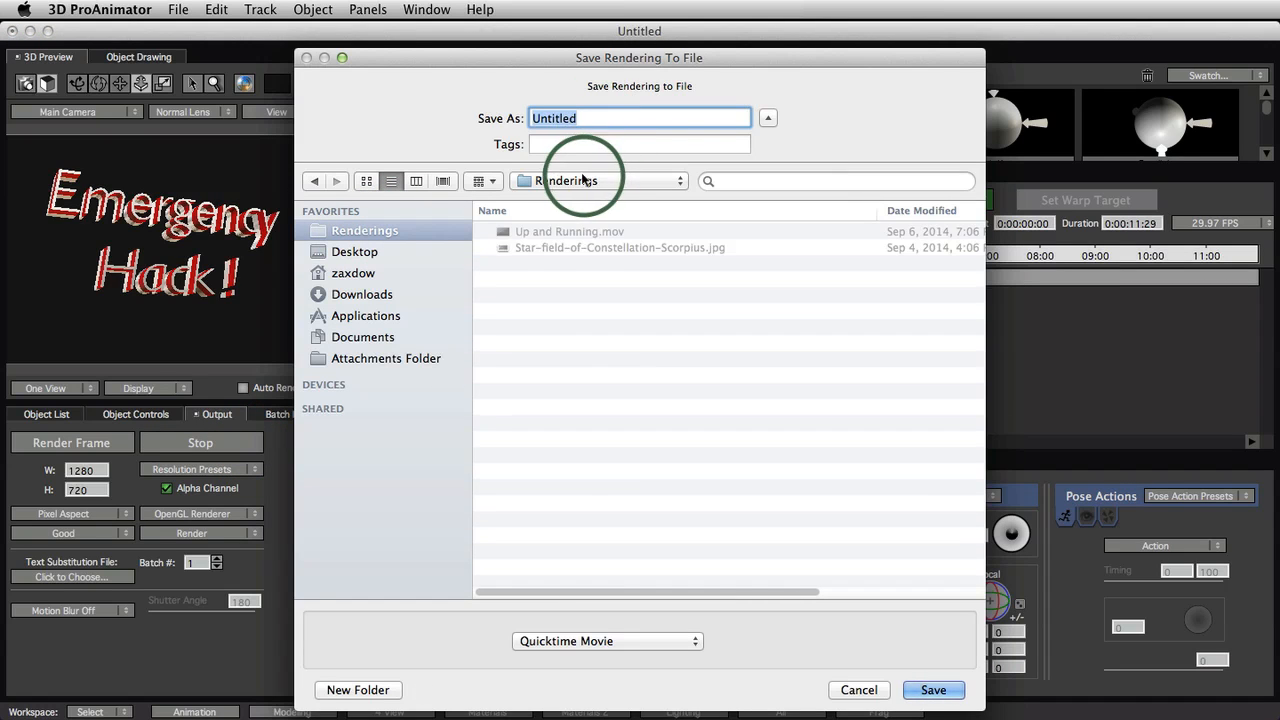
pyautogui.click(632, 640)
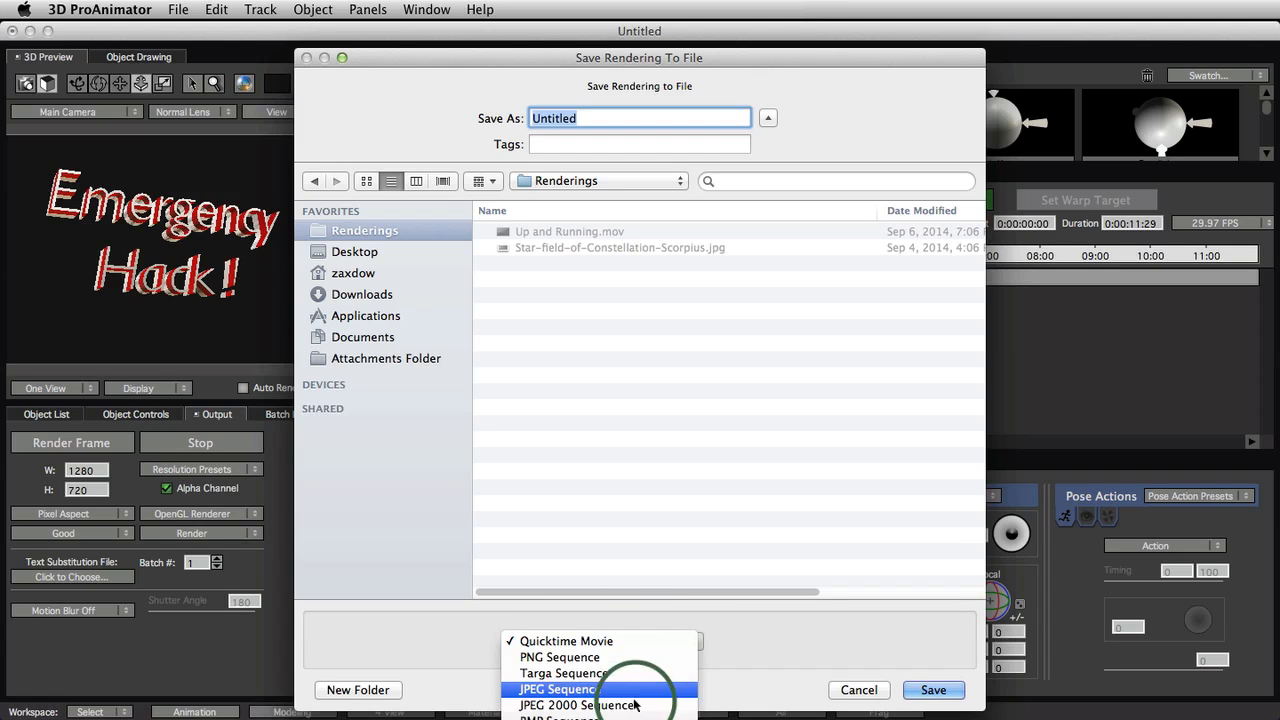
pyautogui.click(772, 645)
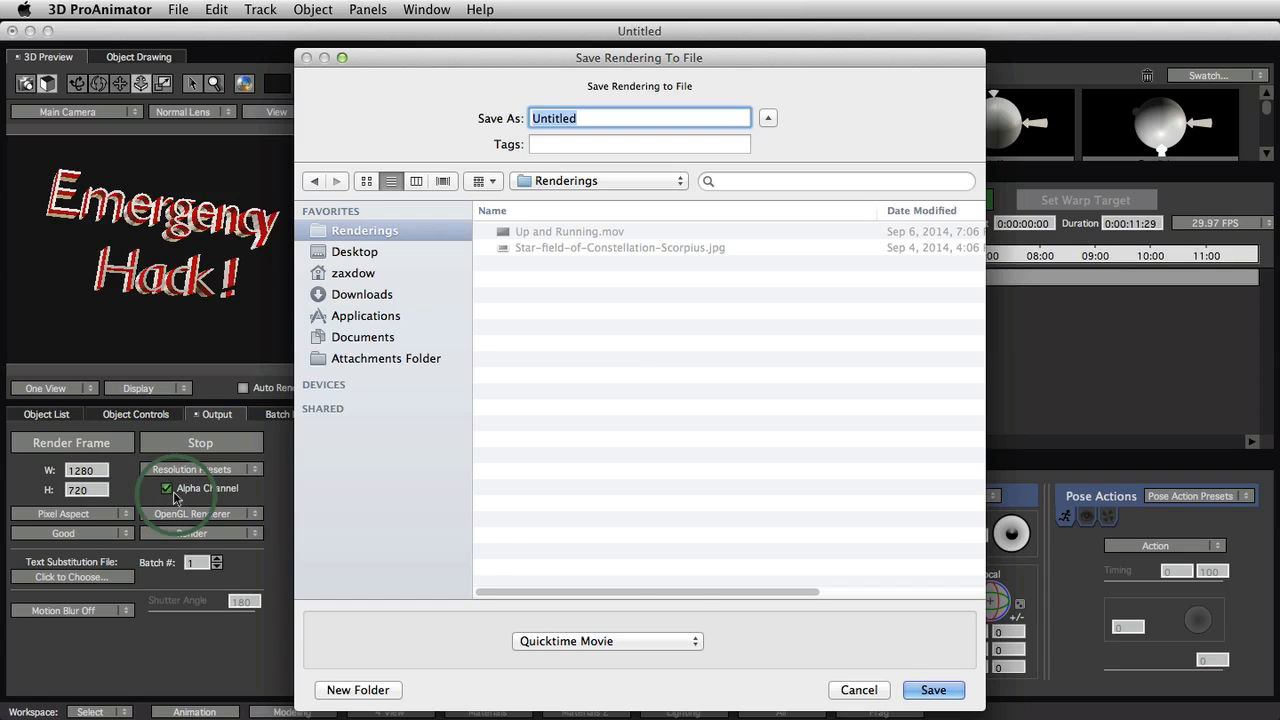
pyautogui.click(634, 640)
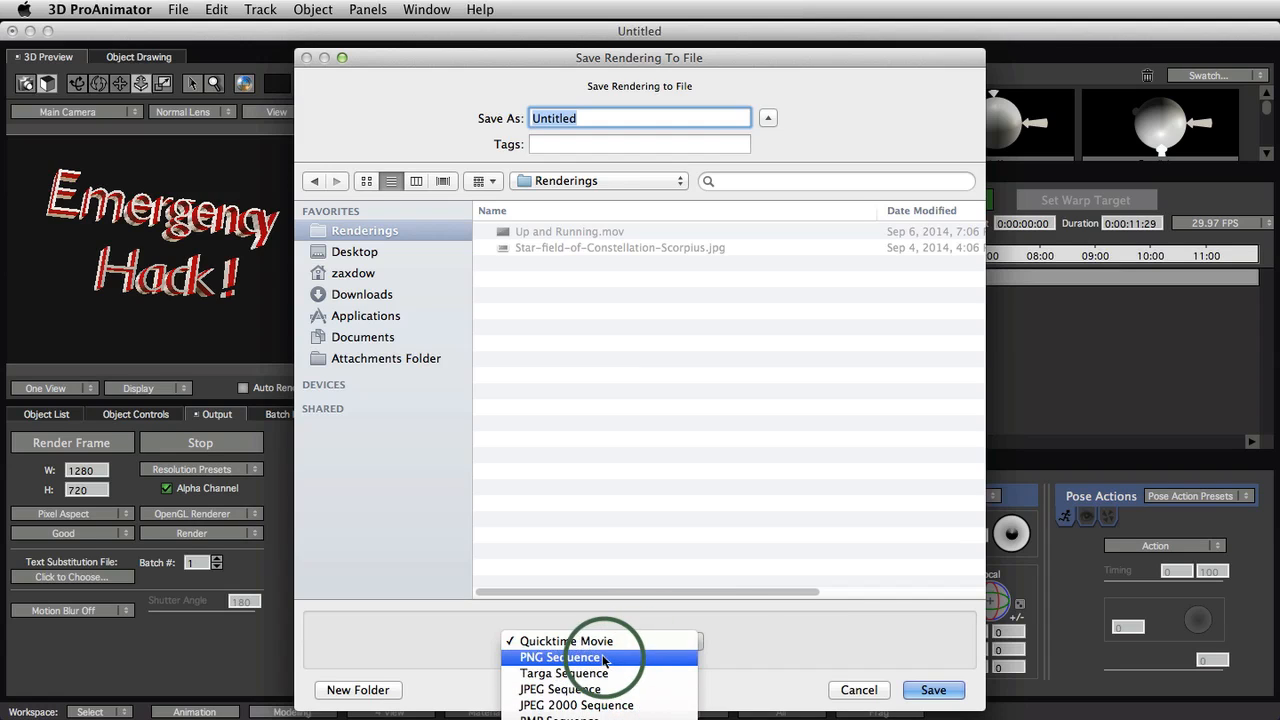
pyautogui.click(648, 645)
pyautogui.click(933, 690)
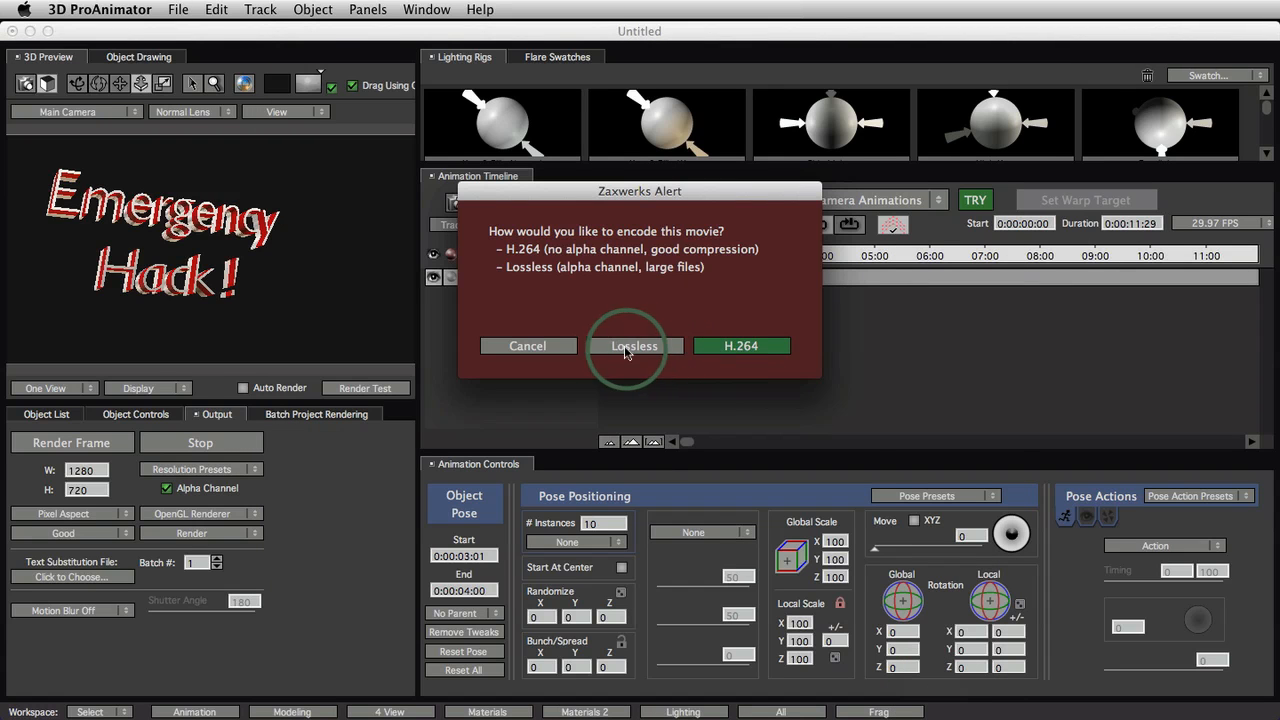
pyautogui.moveTo(610, 191); pyautogui.dragTo(567, 233)
pyautogui.click(568, 395)
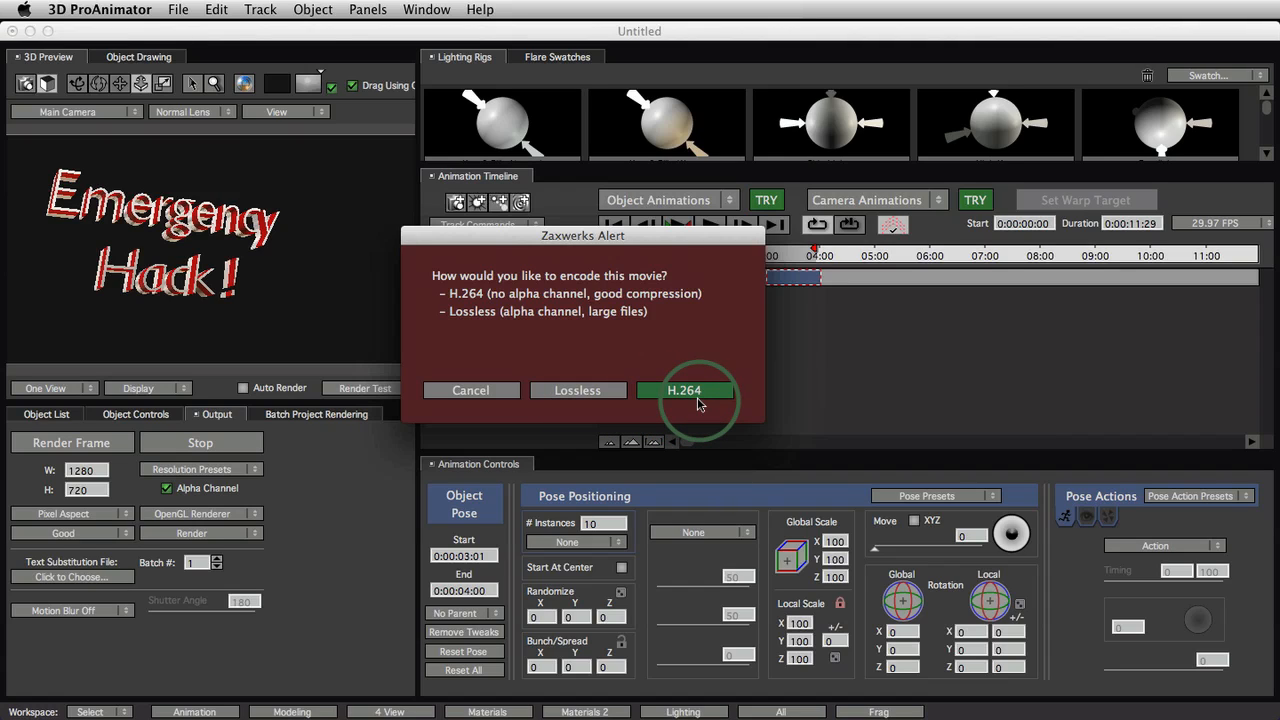
pyautogui.click(493, 391)
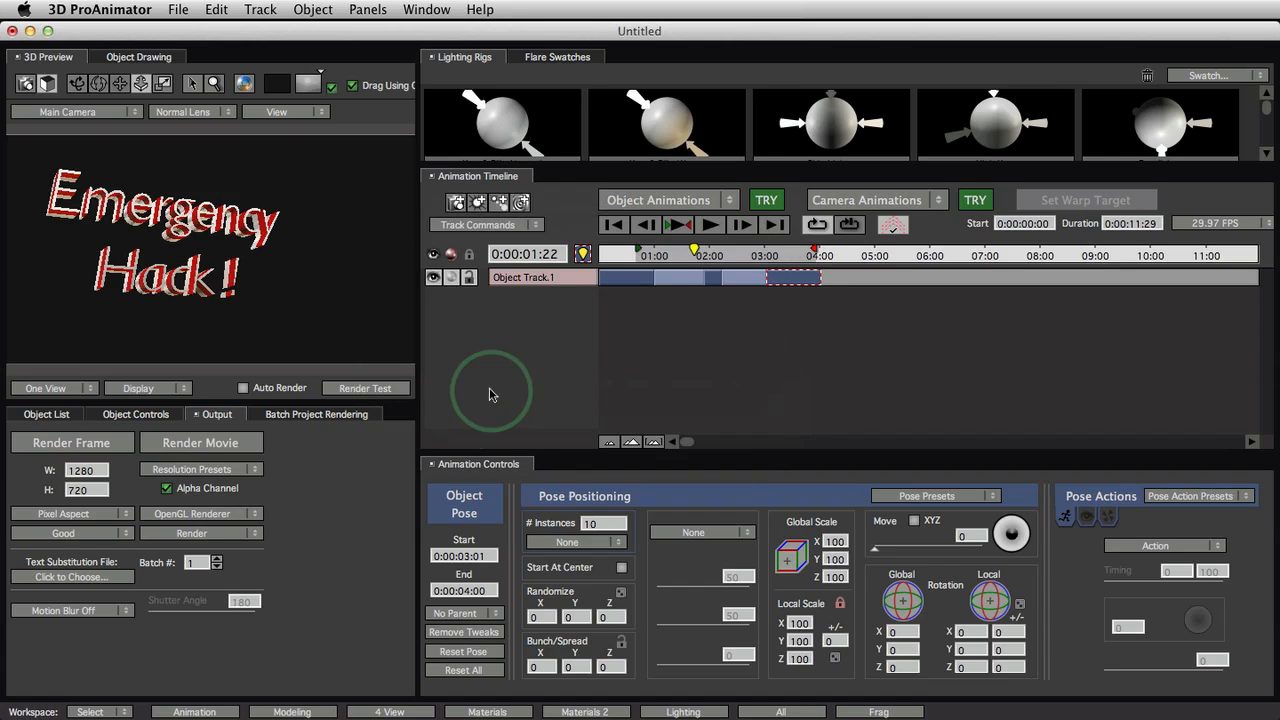
# Move the current time to 0:00:02:03, within the middle pose
pyautogui.moveTo(695, 251)
pyautogui.mouseDown()
pyautogui.moveTo(738, 257)
pyautogui.moveTo(663, 266)
pyautogui.moveTo(713, 258)
pyautogui.mouseUp()
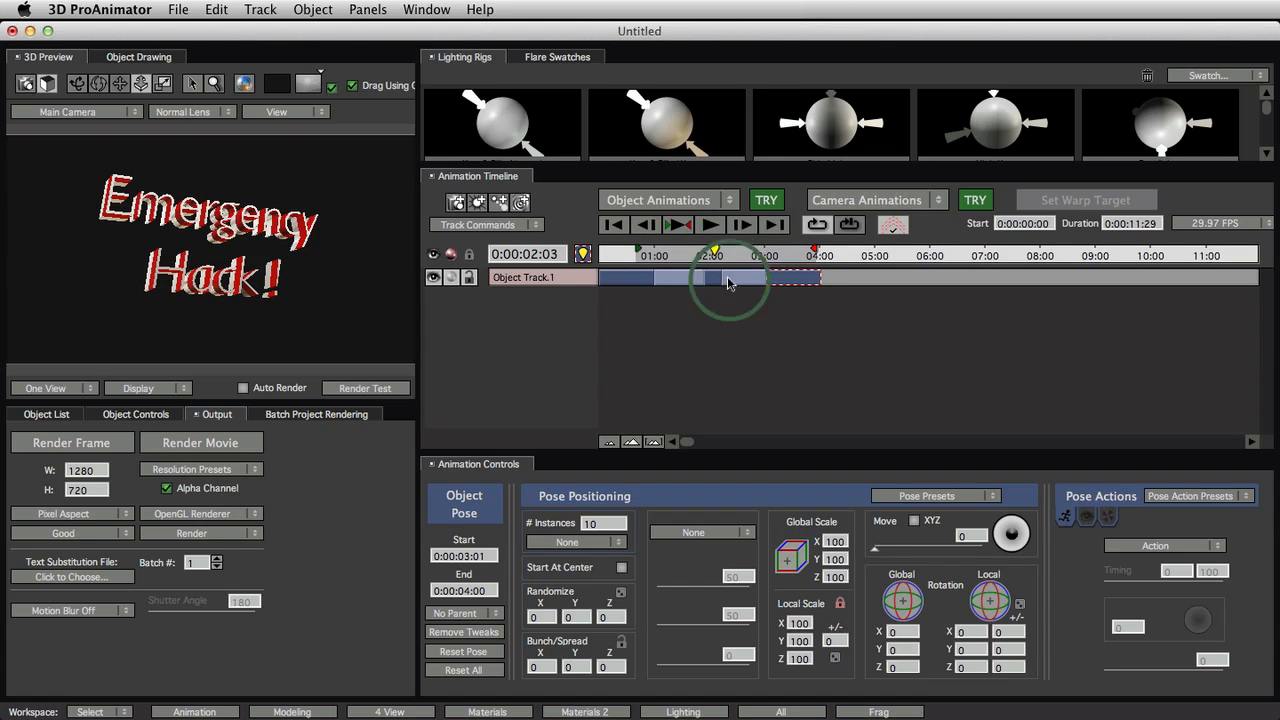